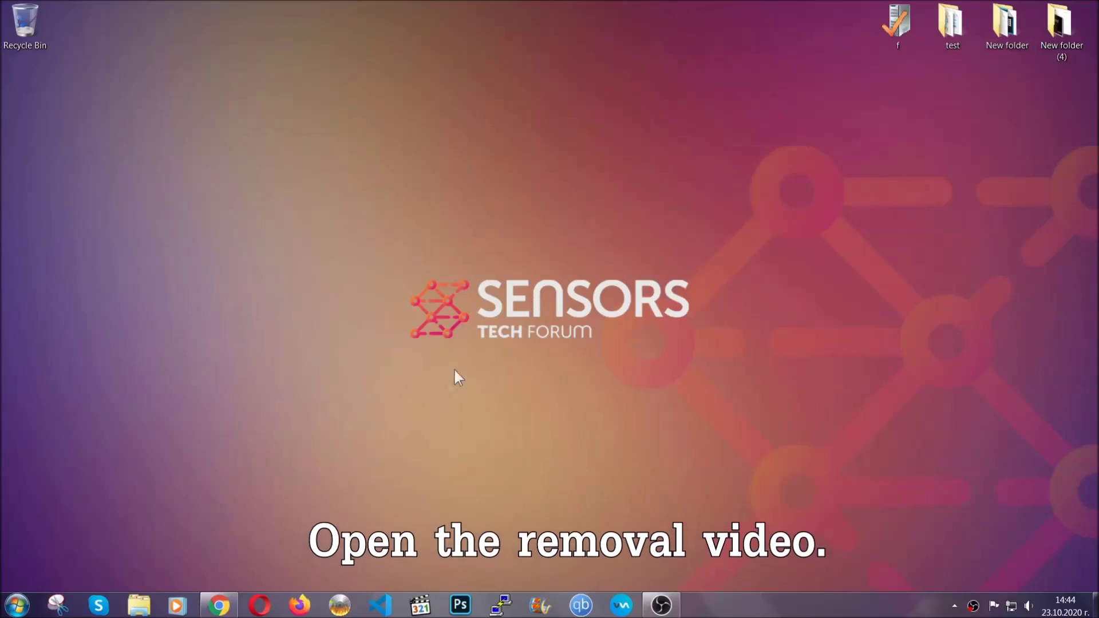
Bring the browser with the 'How to Remove a Ransomware Virus (Windows)' YouTube video to the front.
click(220, 606)
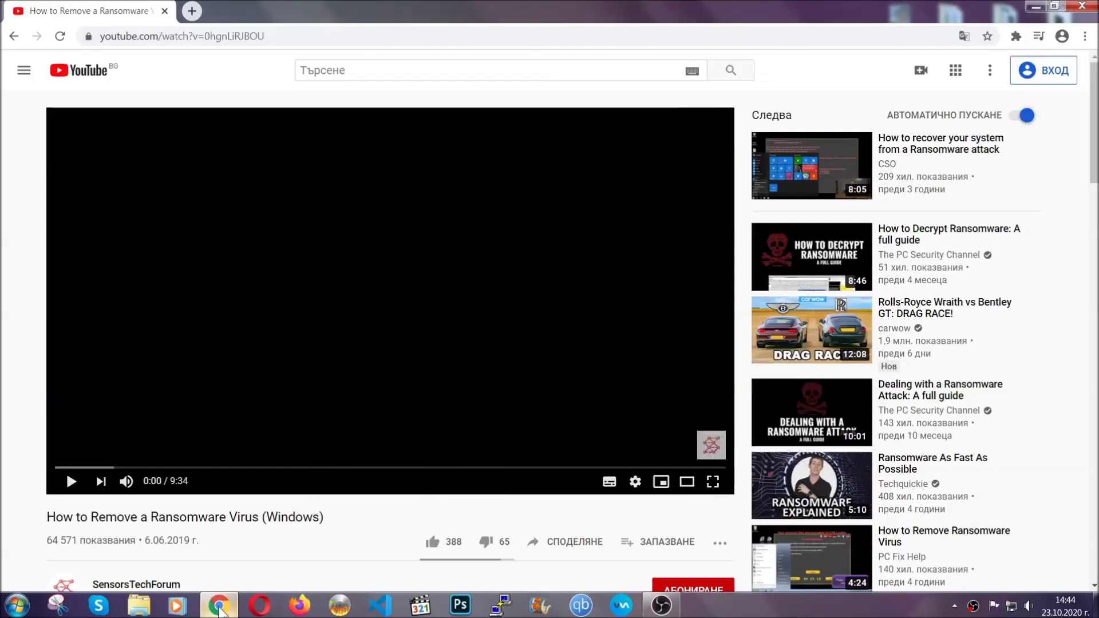
scroll(200, 463, down, 3)
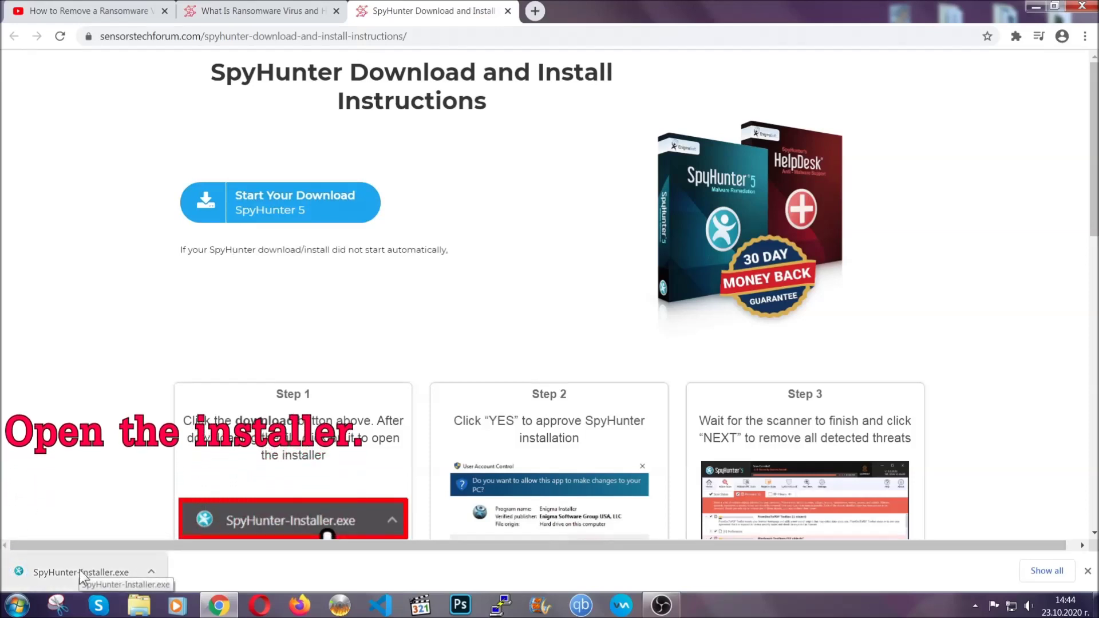
Launch the downloaded SpyHunter-Installer.exe from the browser's download bar.
click(82, 572)
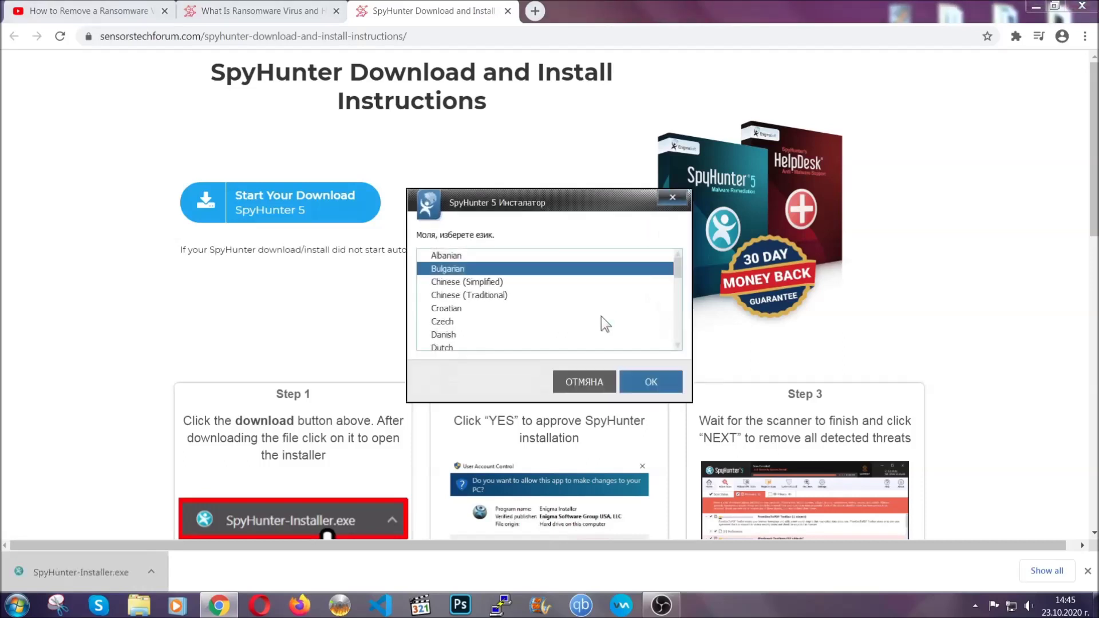
scroll(564, 313, down, 2)
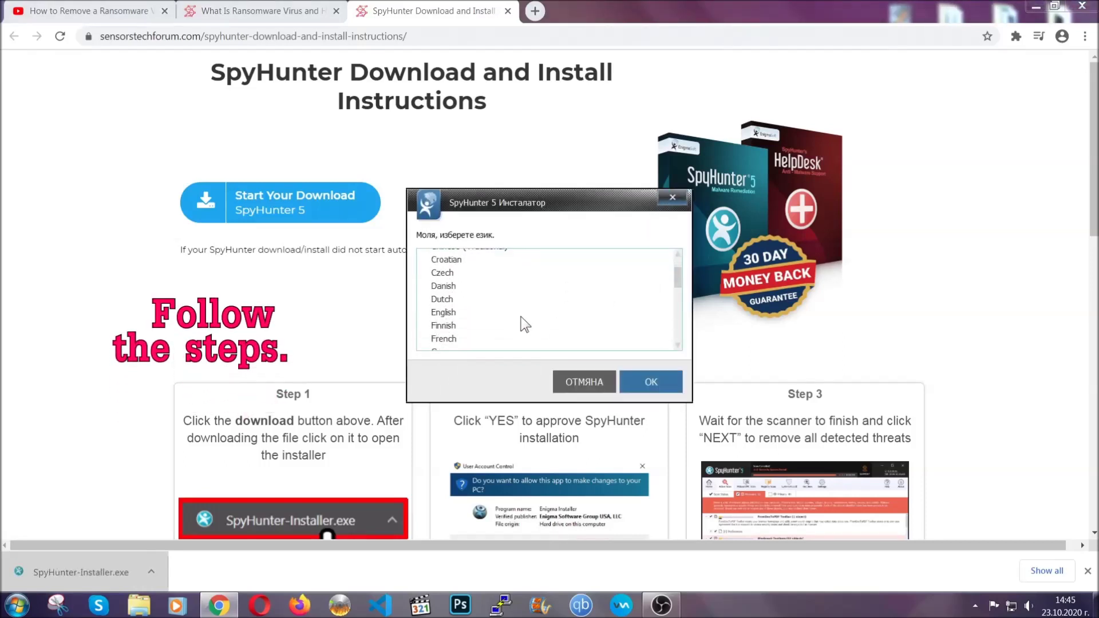
Install SpyHunter 5 in English, accepting the license agreement, and finish the setup.
click(515, 314)
click(650, 381)
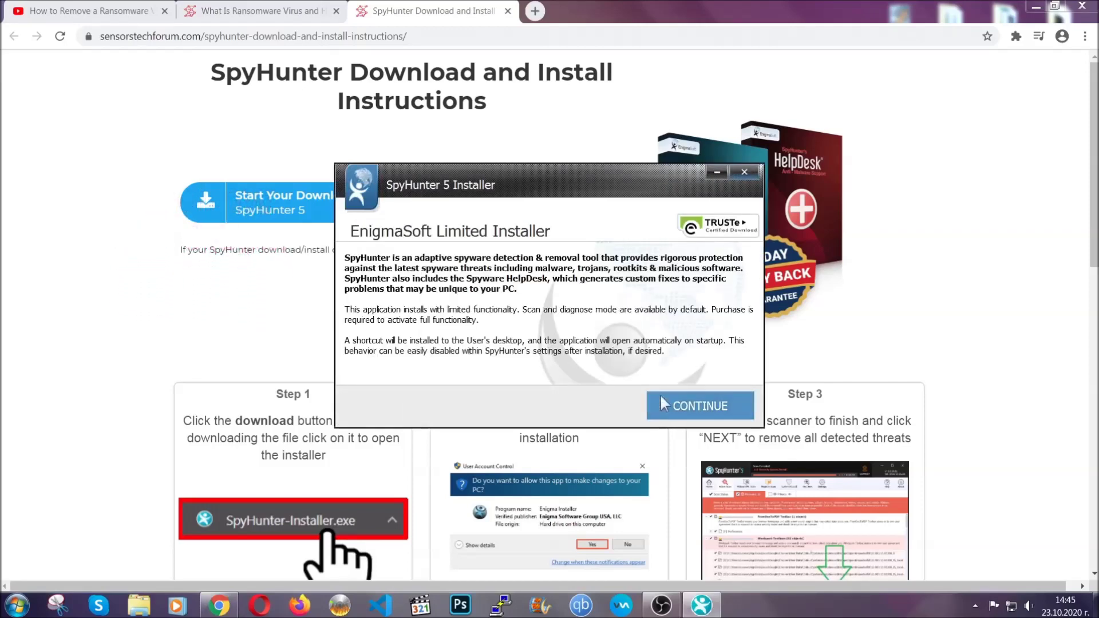
click(663, 404)
click(559, 370)
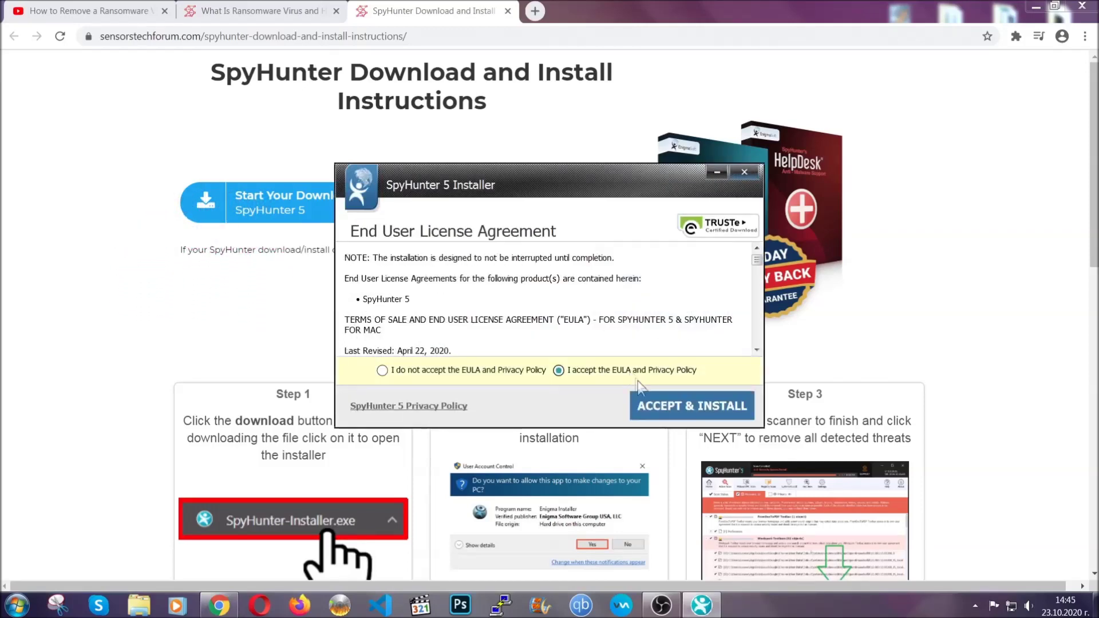
click(655, 400)
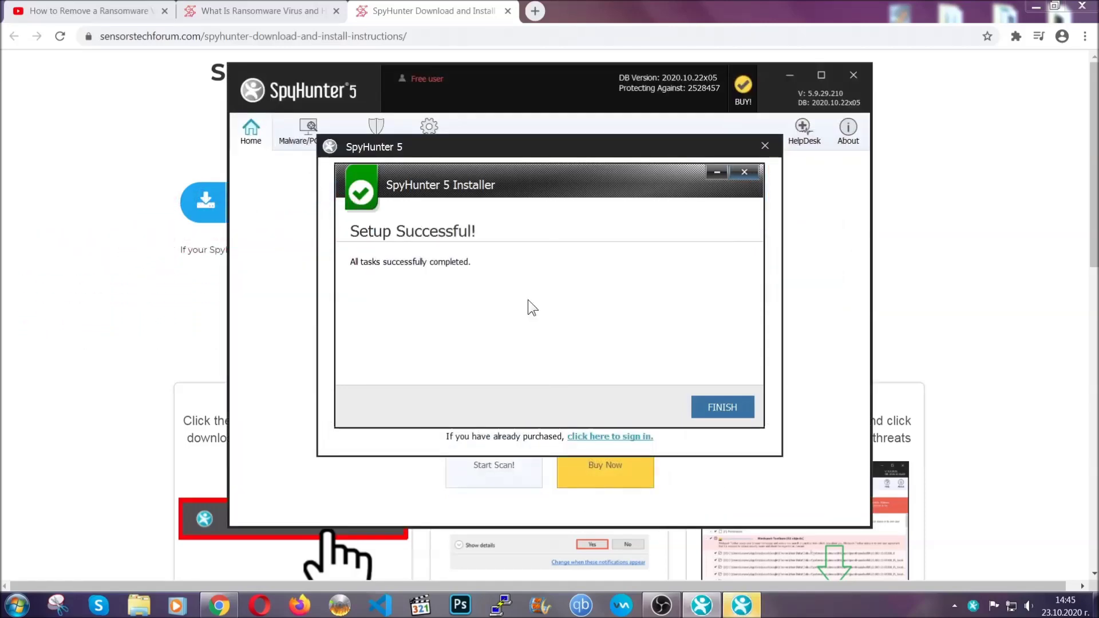
click(703, 409)
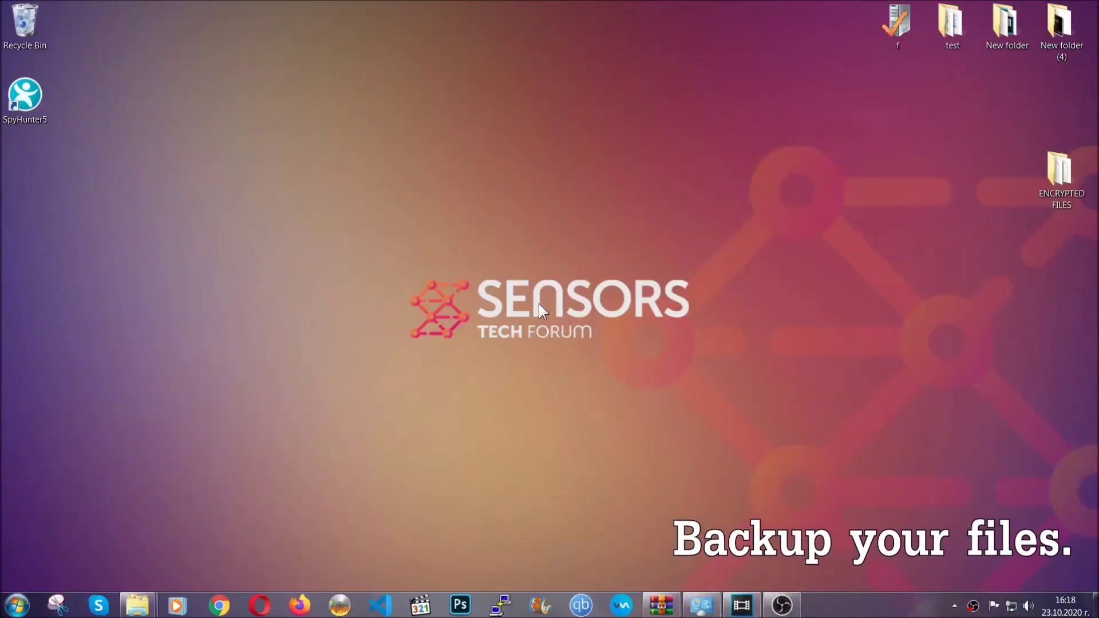
Copy all six encrypted .efji files from the ENCRYPTED FILES desktop folder.
click(1053, 176)
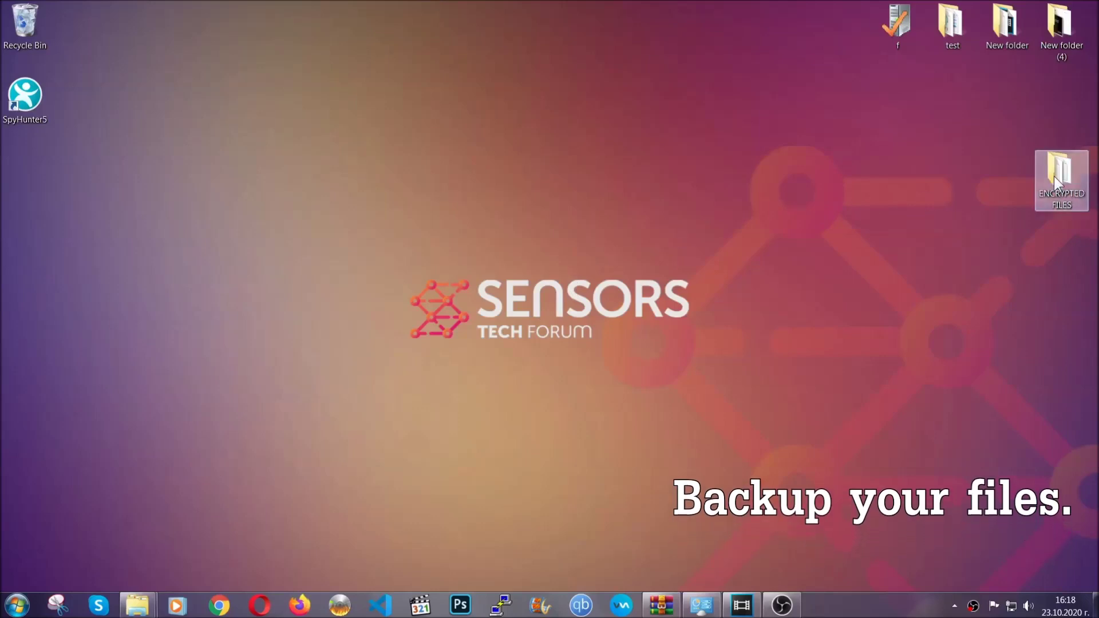
double_click(1053, 176)
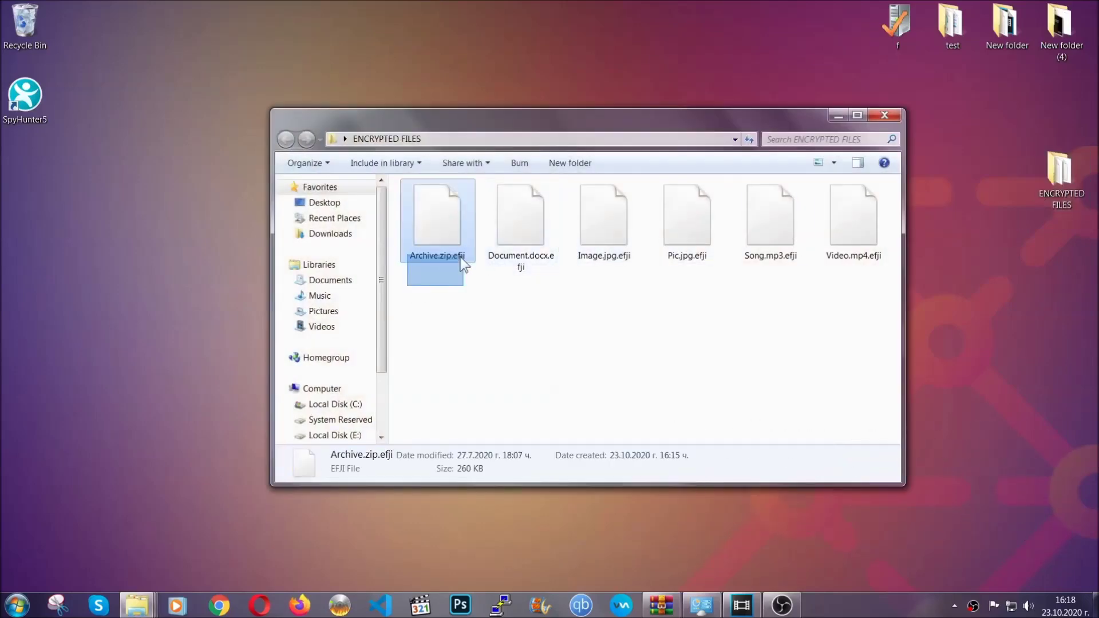
drag(464, 265, 858, 204)
right_click(858, 203)
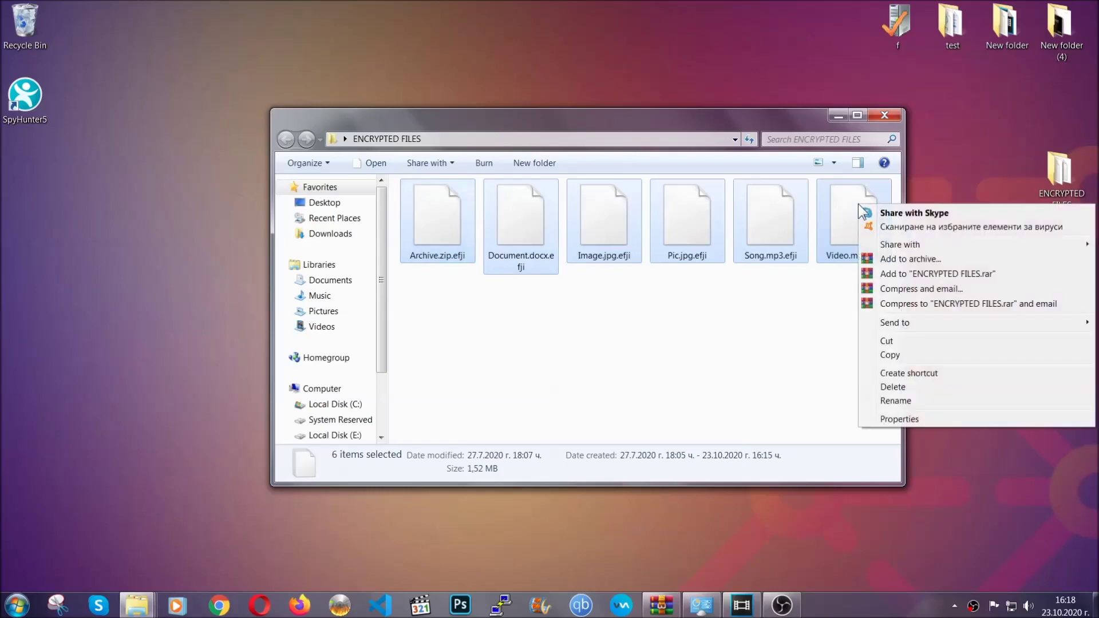
click(890, 356)
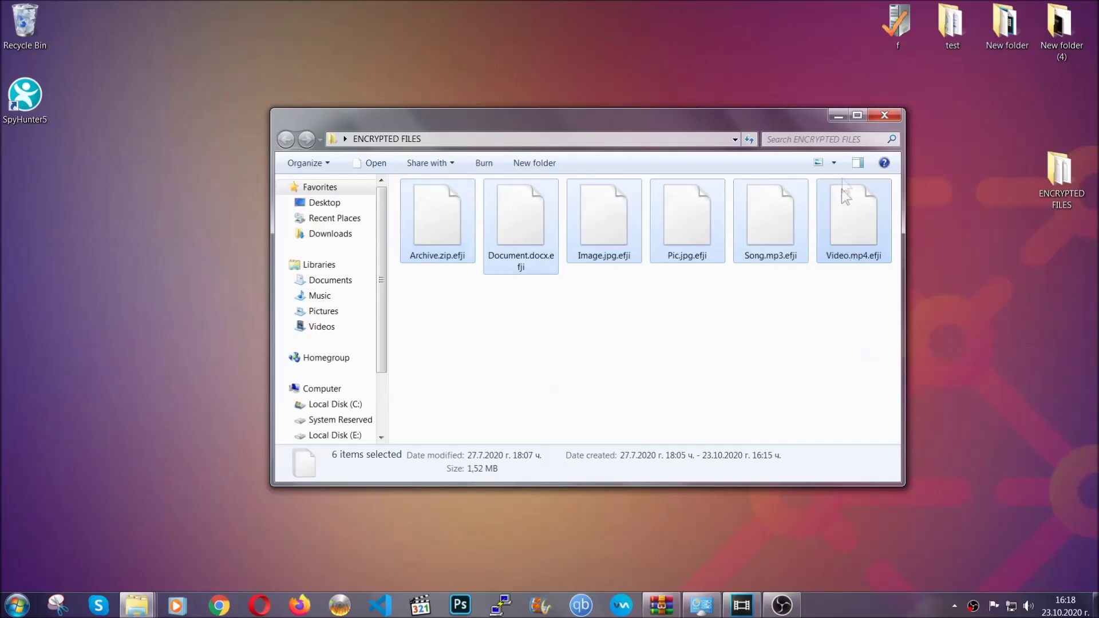
click(841, 116)
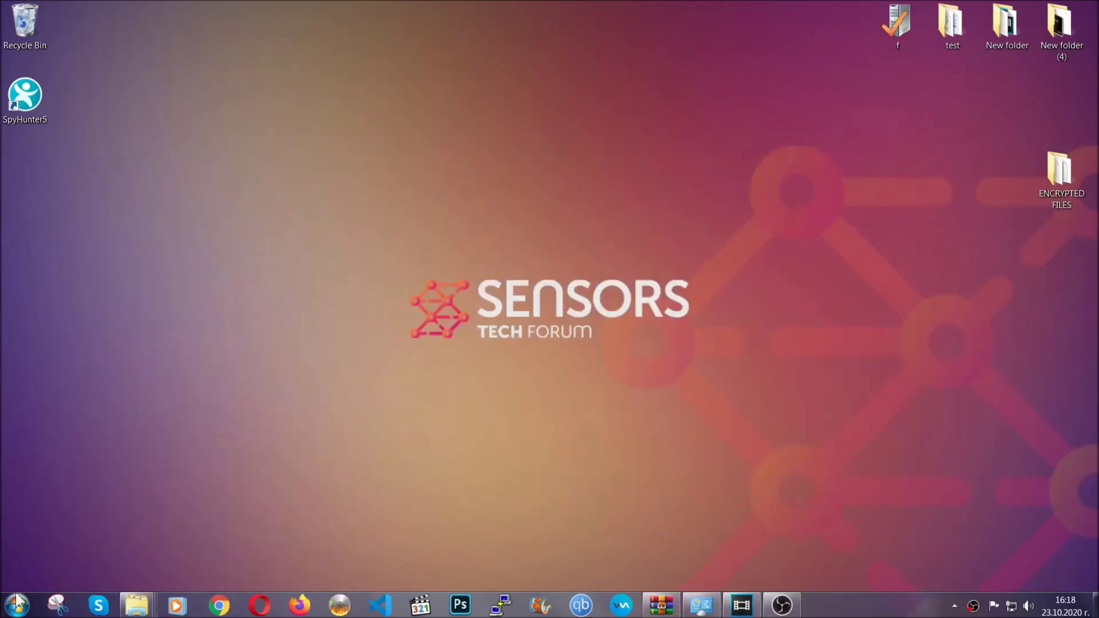
Paste the copied files onto FLASH DRIVE (H:) via Computer and close the window.
click(15, 604)
click(212, 429)
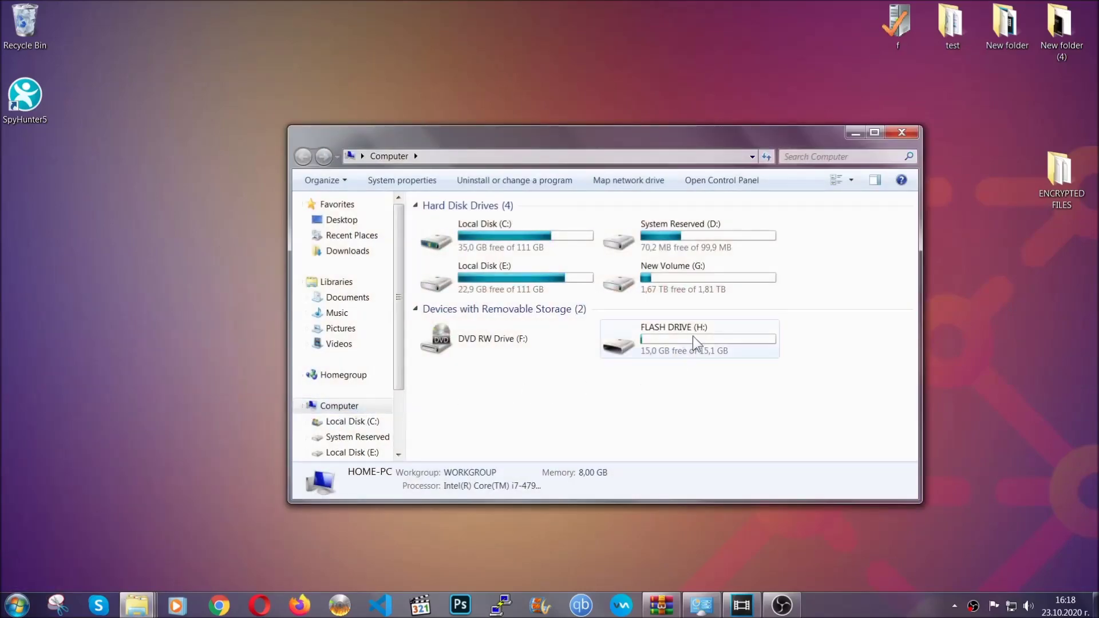
double_click(693, 336)
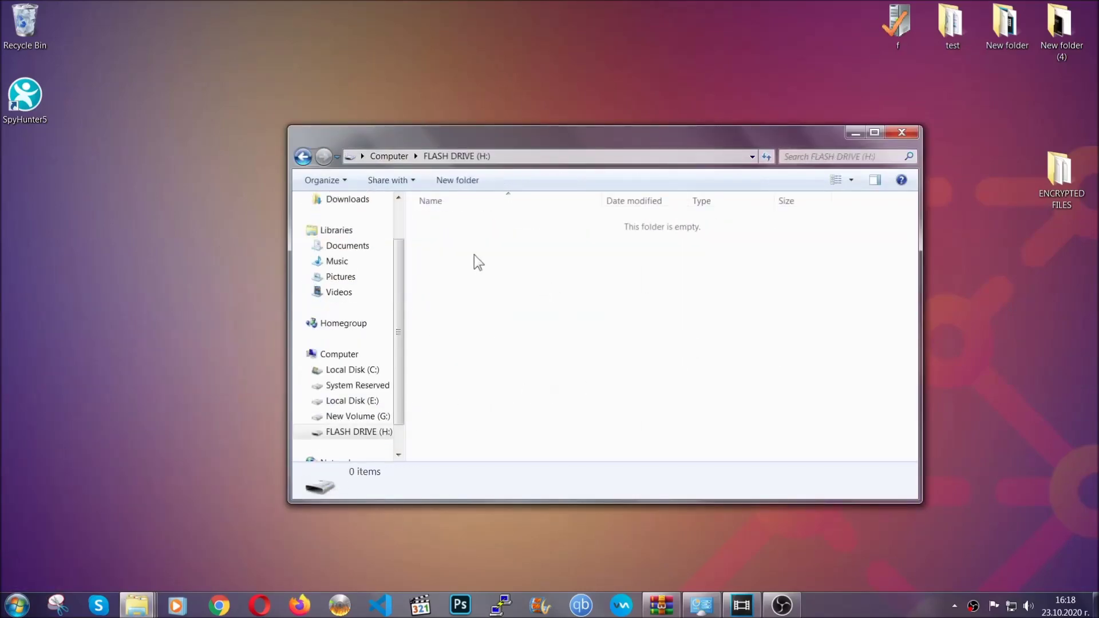
right_click(474, 254)
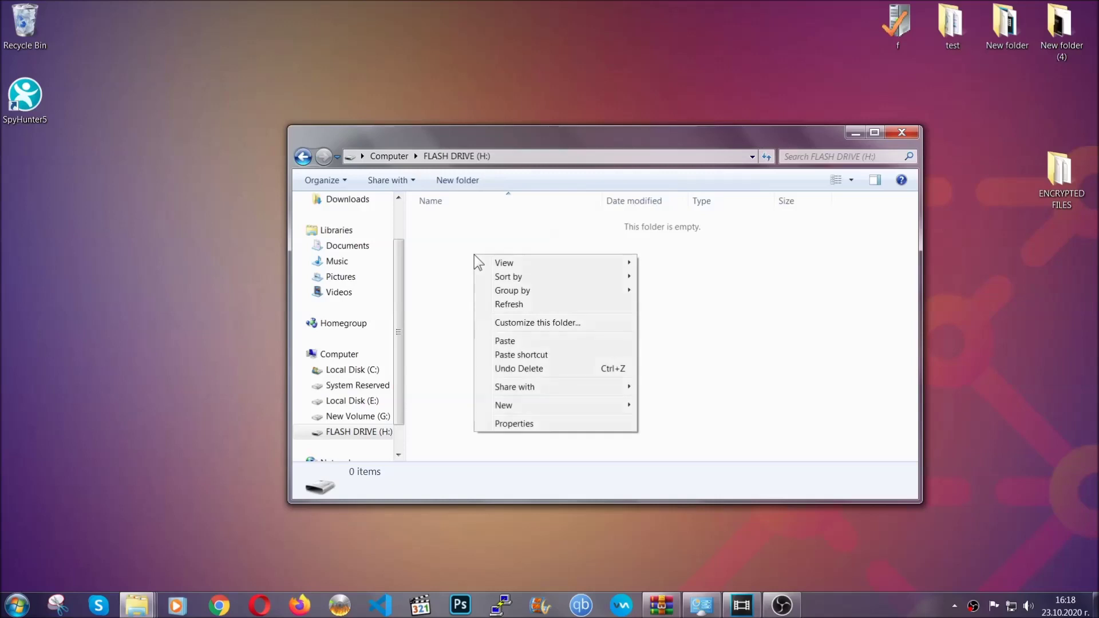
click(503, 340)
click(501, 343)
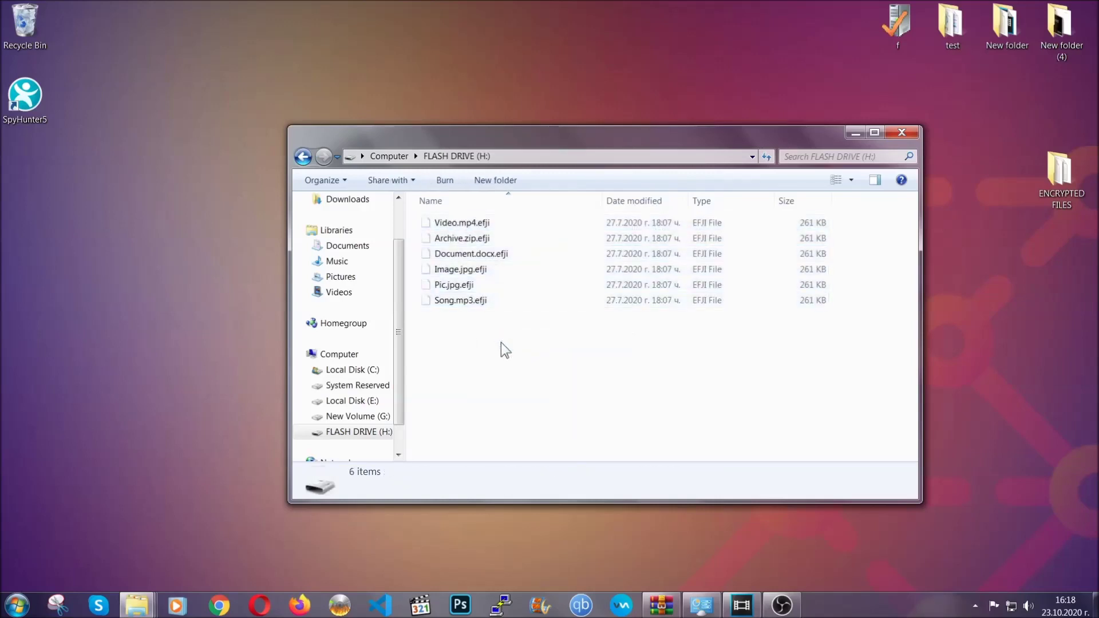
click(904, 133)
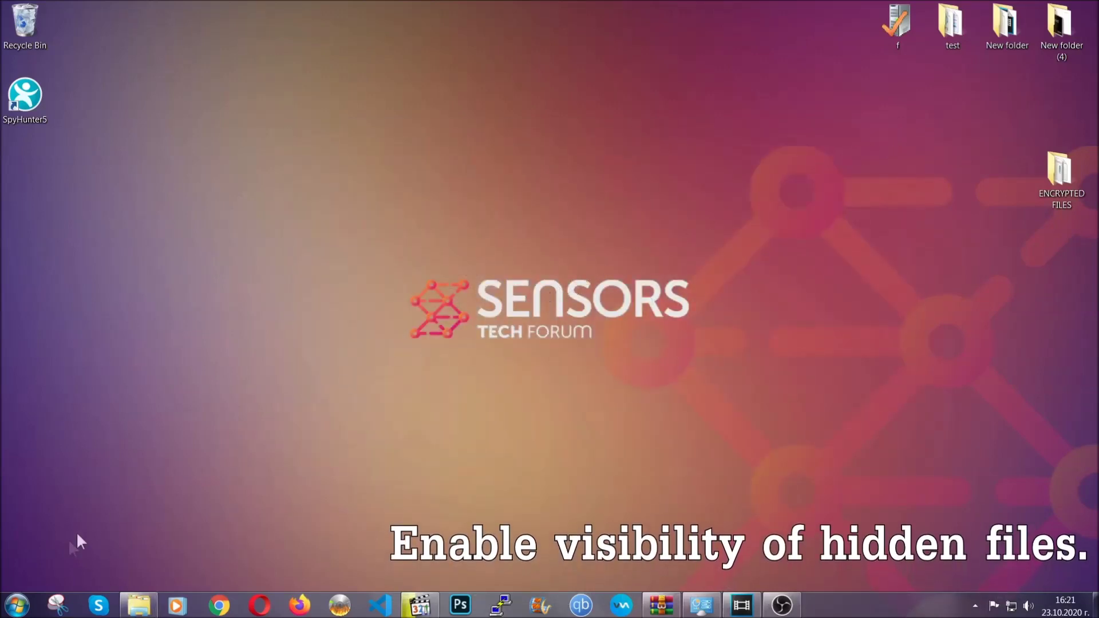
Set Folder Options to show hidden files, folders and drives via a Start search, then apply it.
click(15, 605)
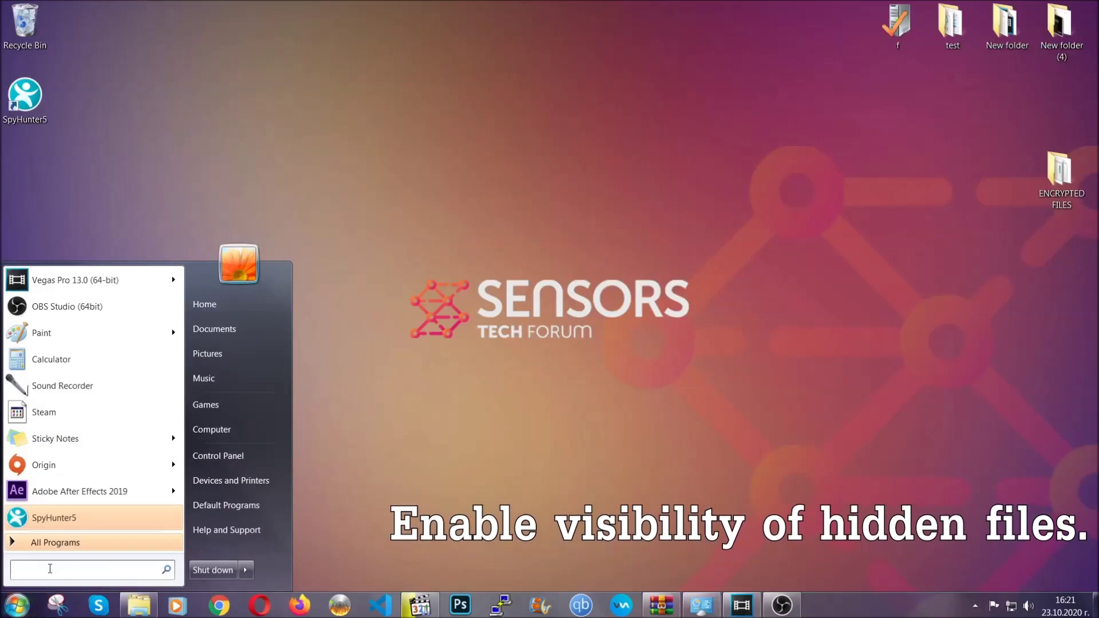
click(69, 569)
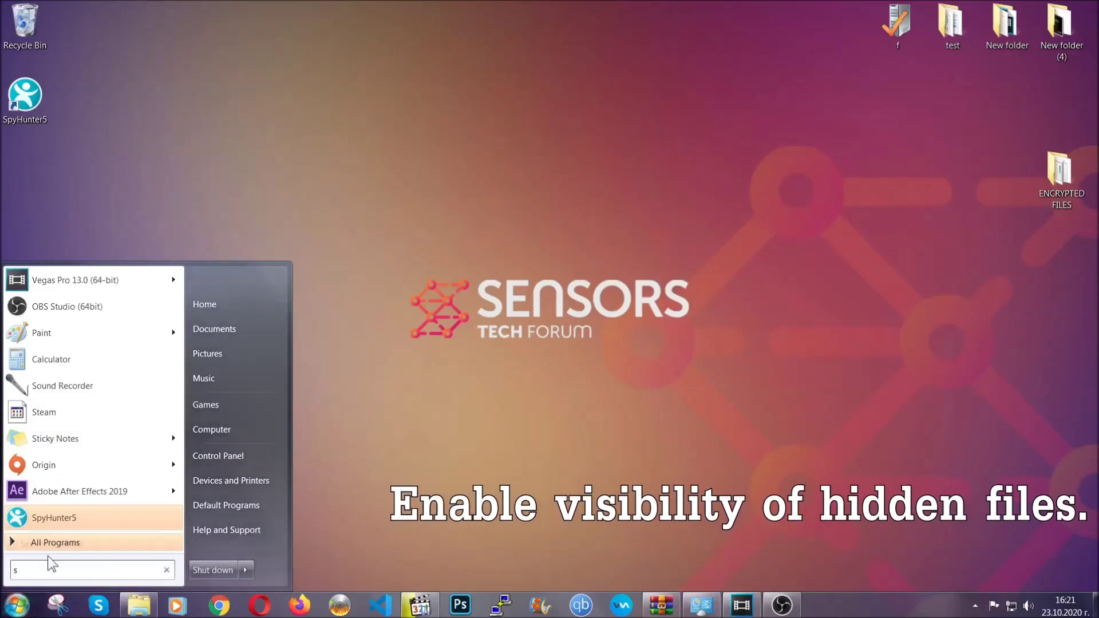
text(showh)
key(BackSpace)
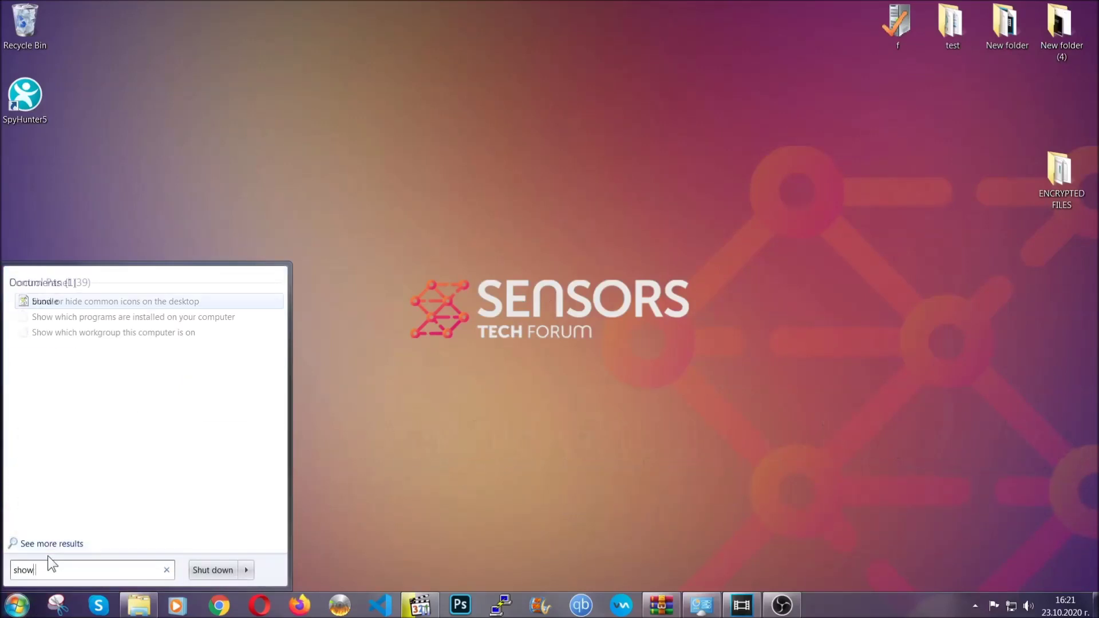
text(hidden files and folders)
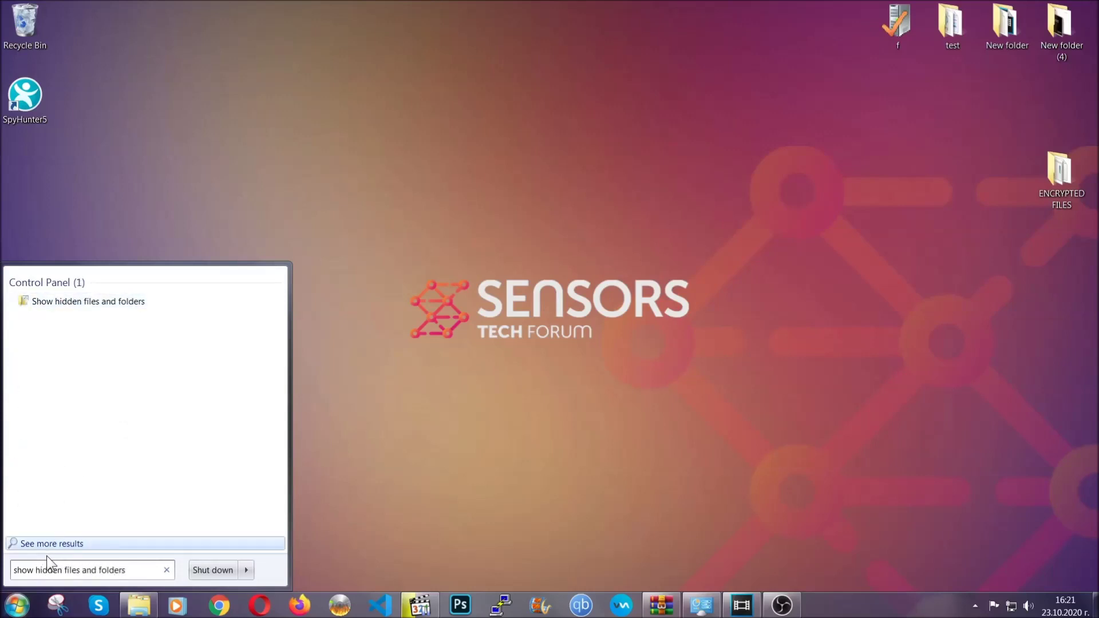
click(130, 301)
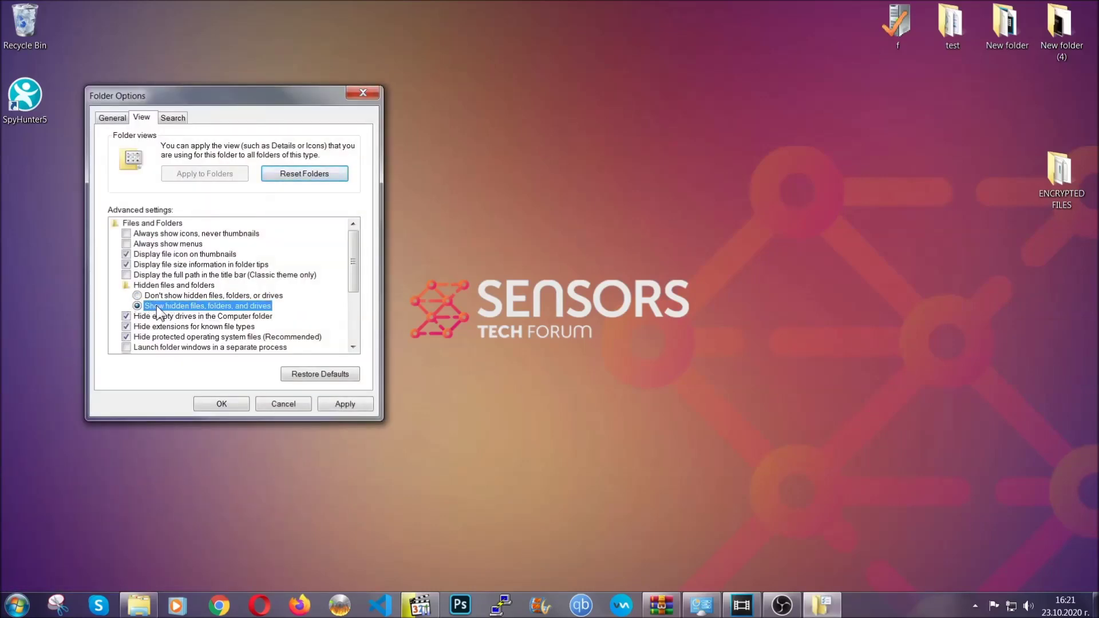
click(345, 404)
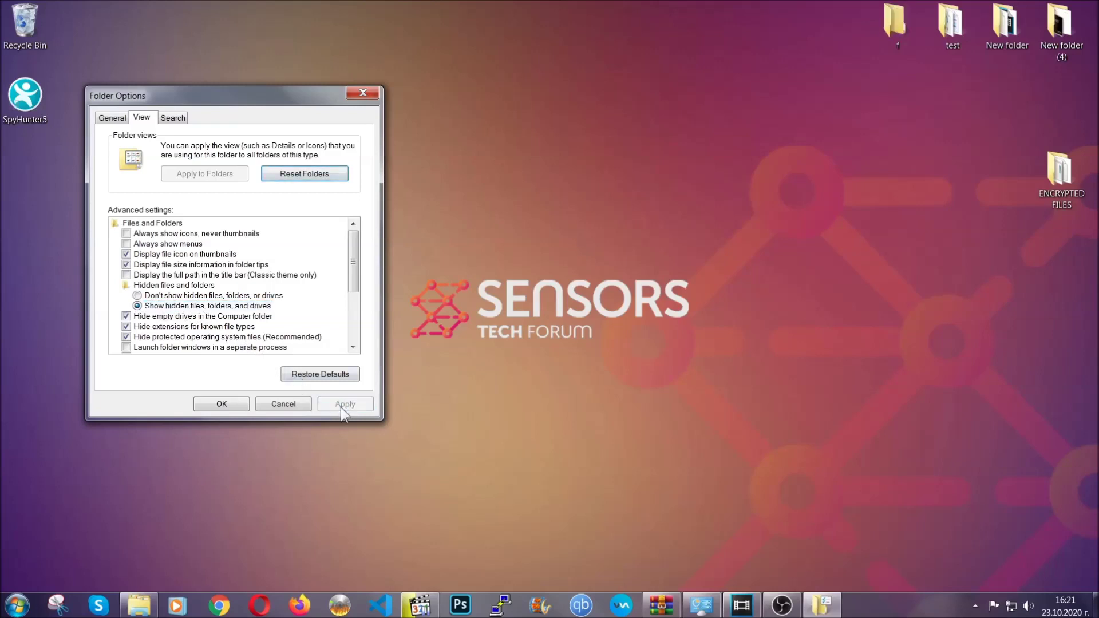
click(221, 405)
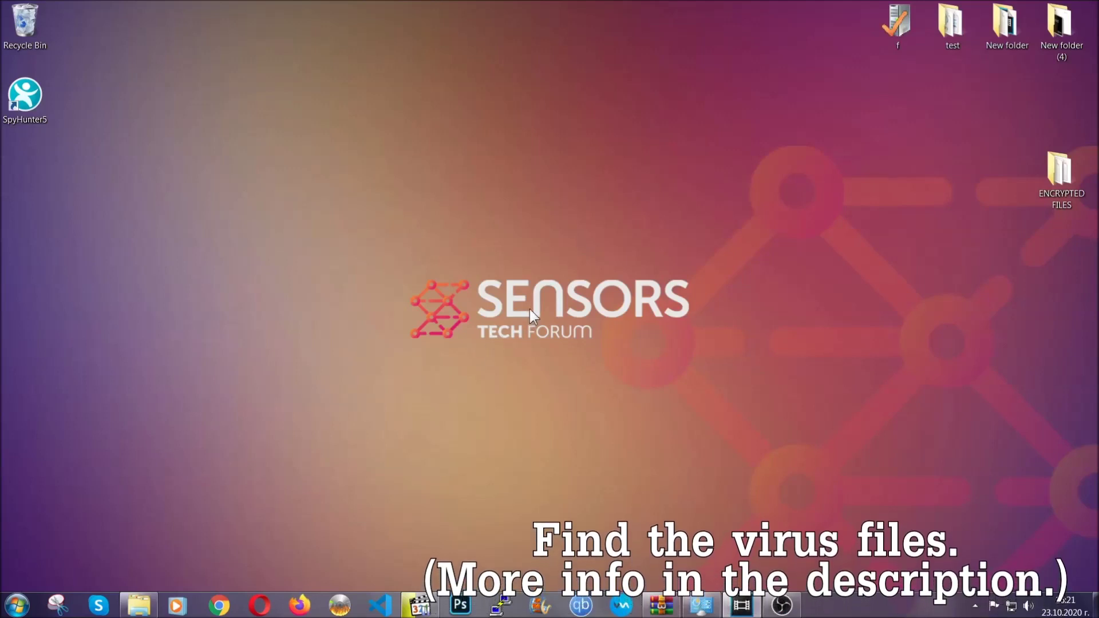
Search Computer for the EXAMPLE VIRUS NAME executable with fileextension:exe.
click(16, 604)
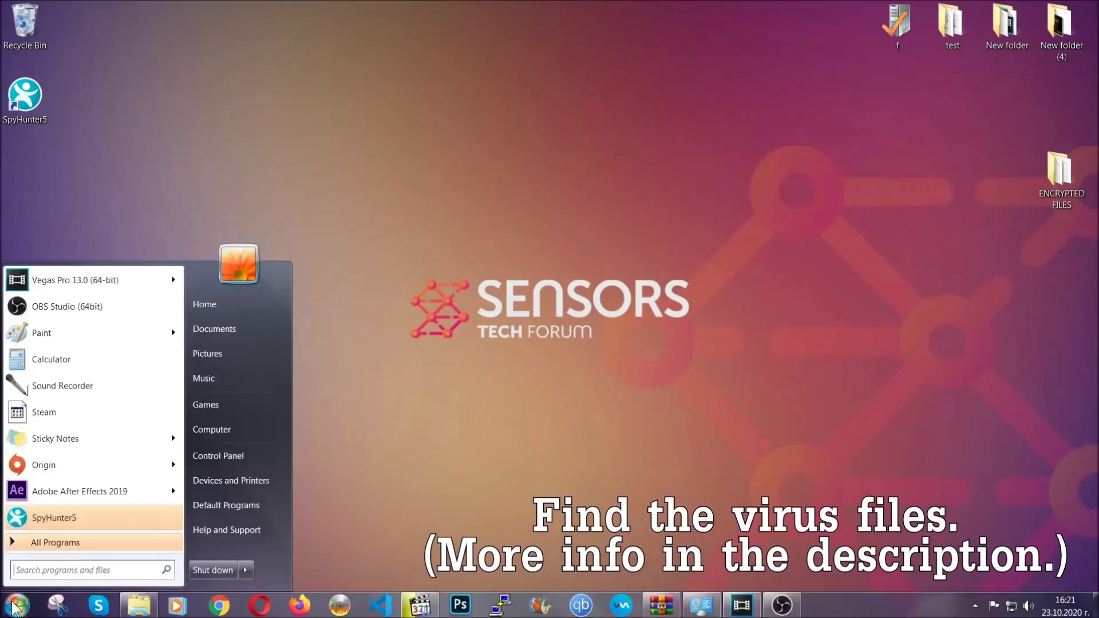
click(226, 430)
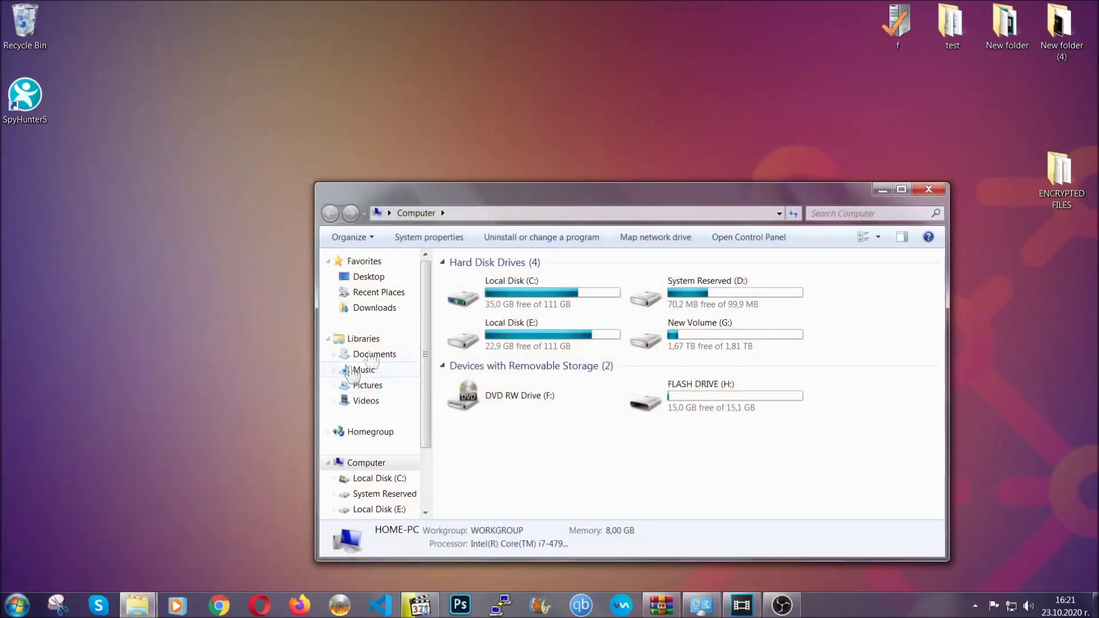
drag(599, 201, 529, 153)
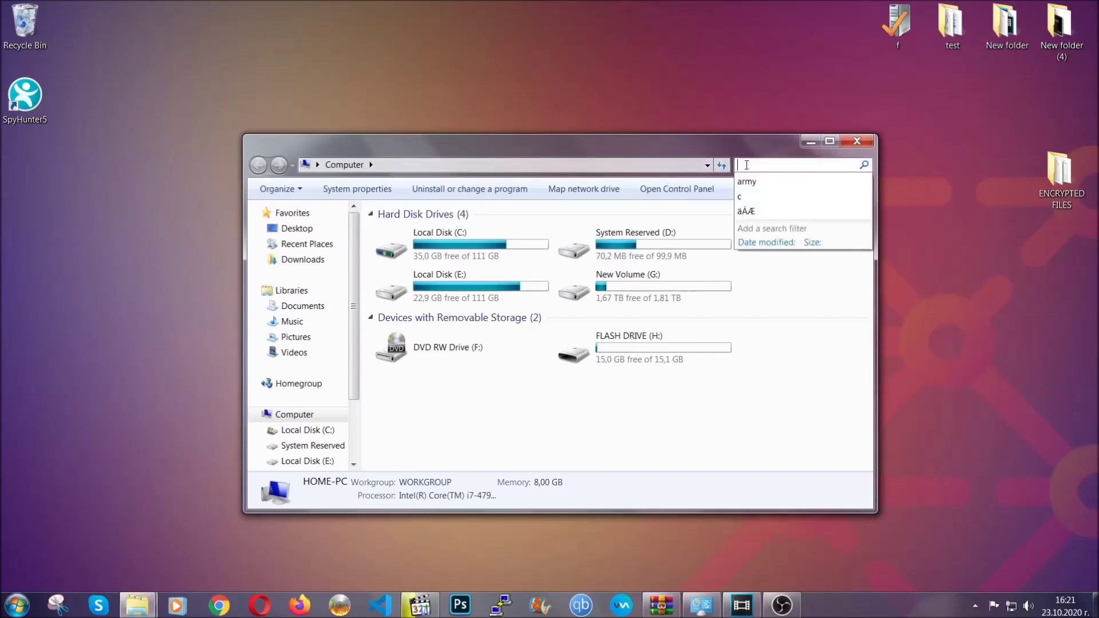
click(750, 164)
text(fileextension)
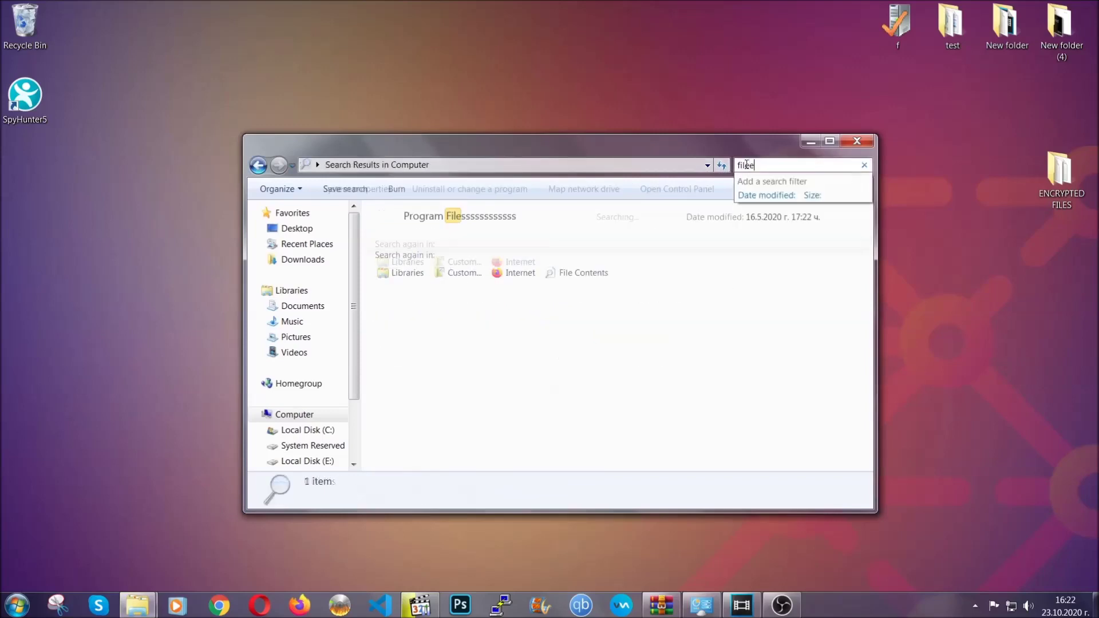
text(:exe E)
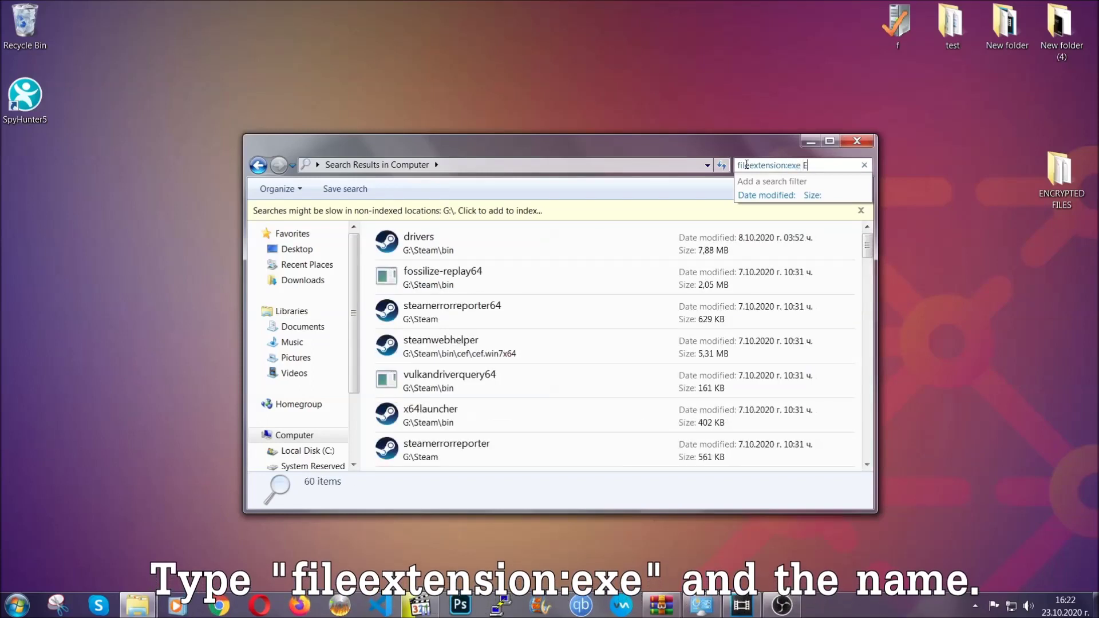
text(xampl)
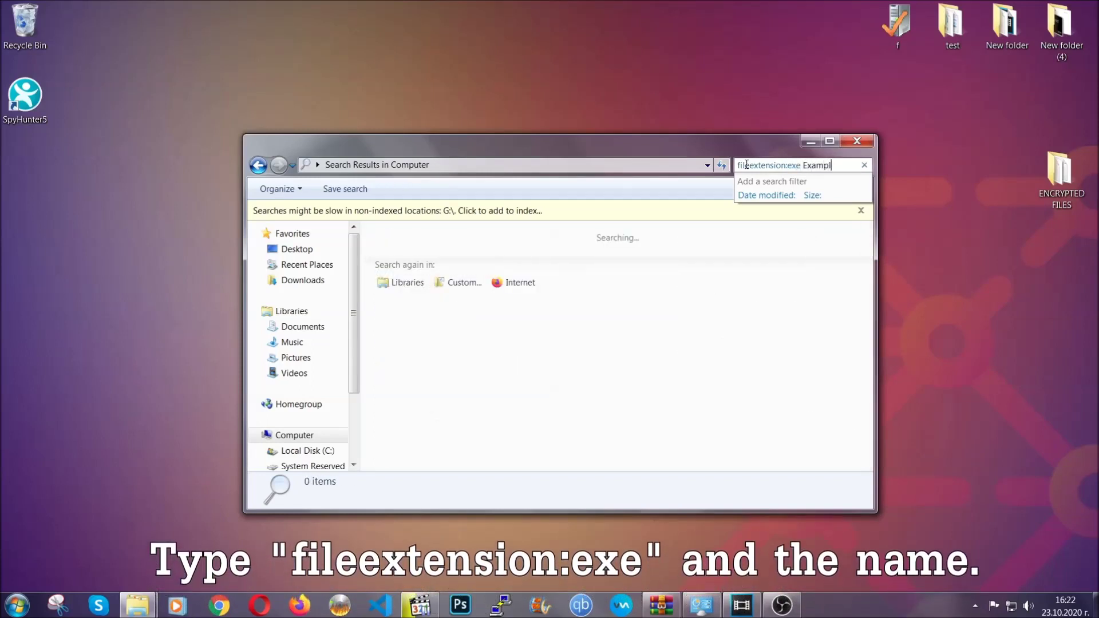
text(e Virus Name)
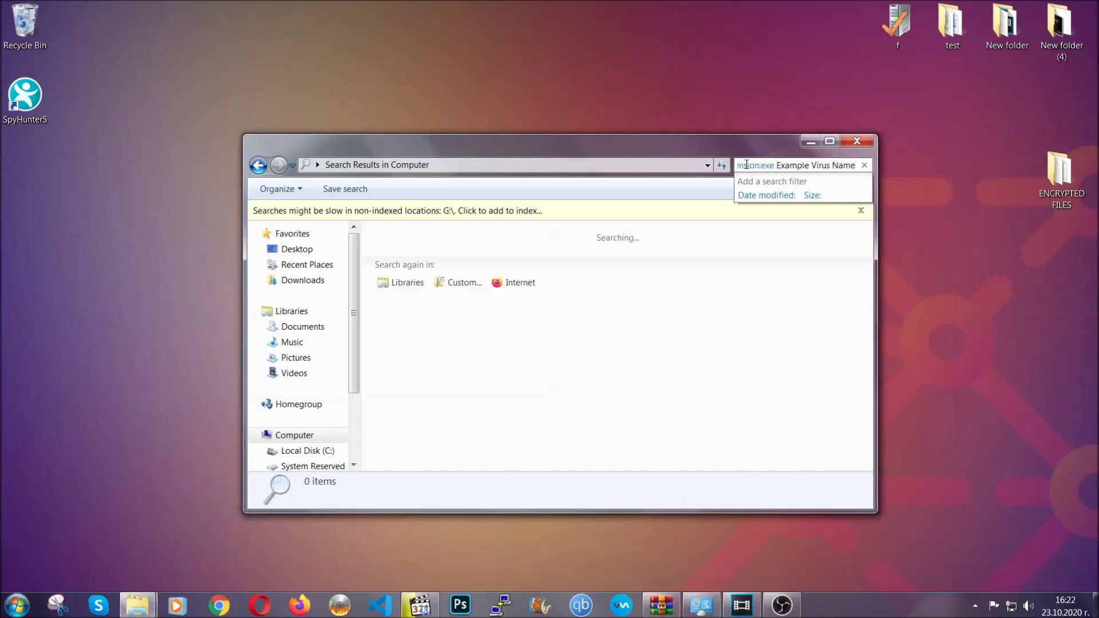
key(Return)
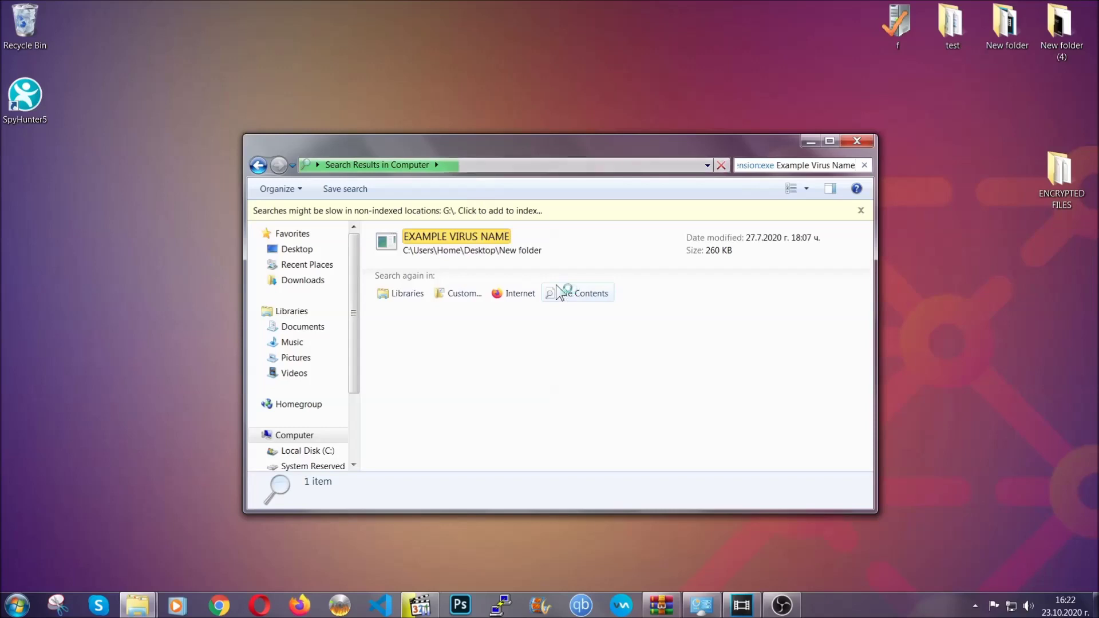
Delete the found EXAMPLE VIRUS NAME file to the Recycle Bin and close the search window.
click(480, 235)
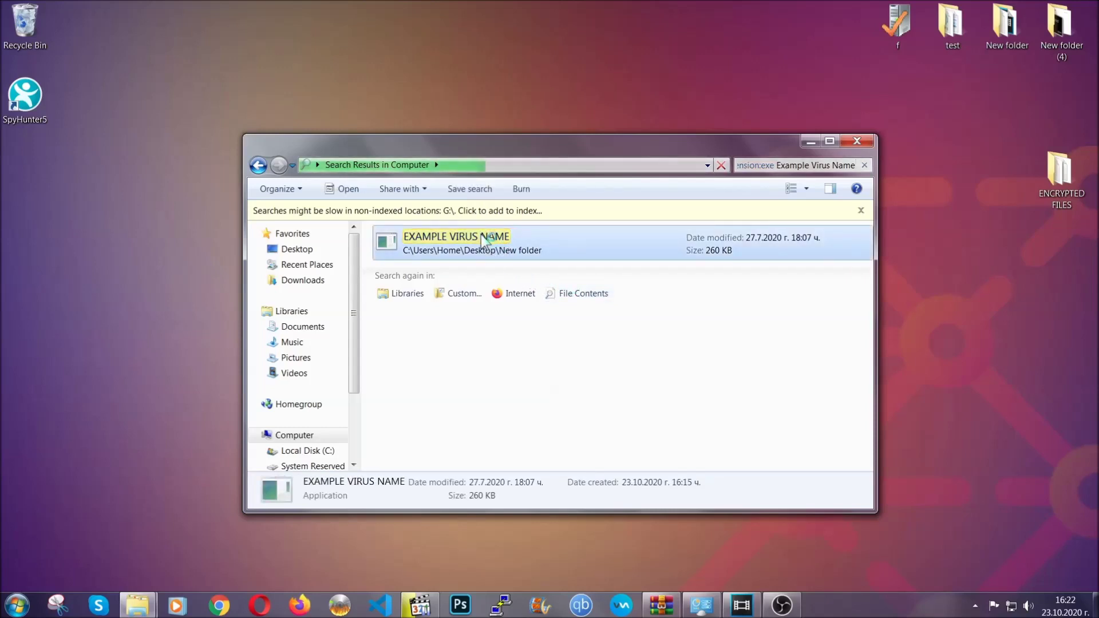
right_click(481, 235)
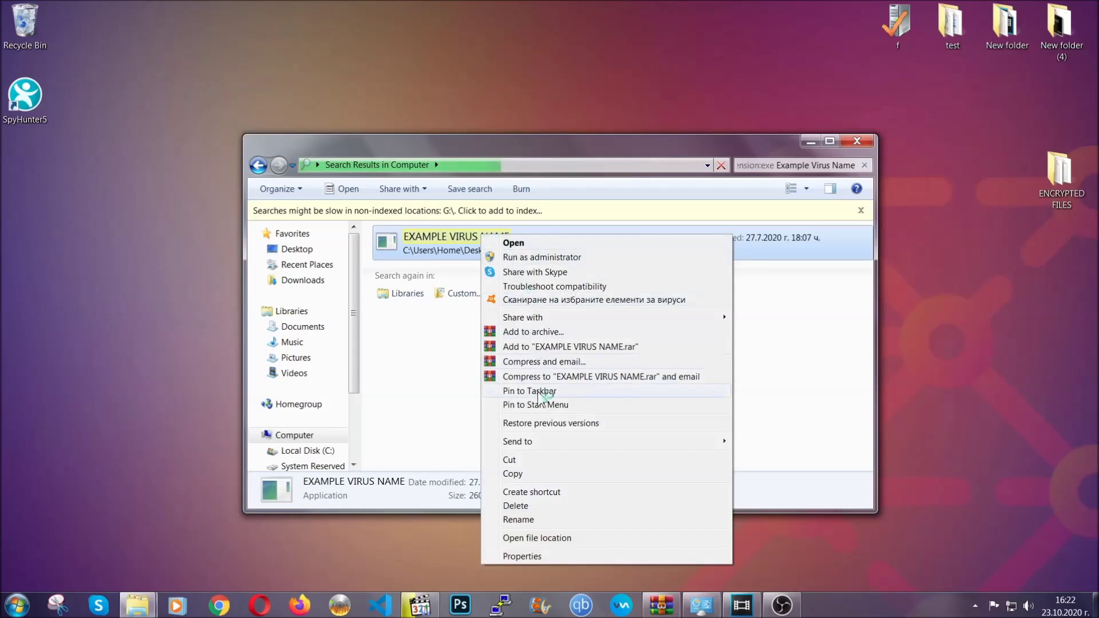
click(515, 506)
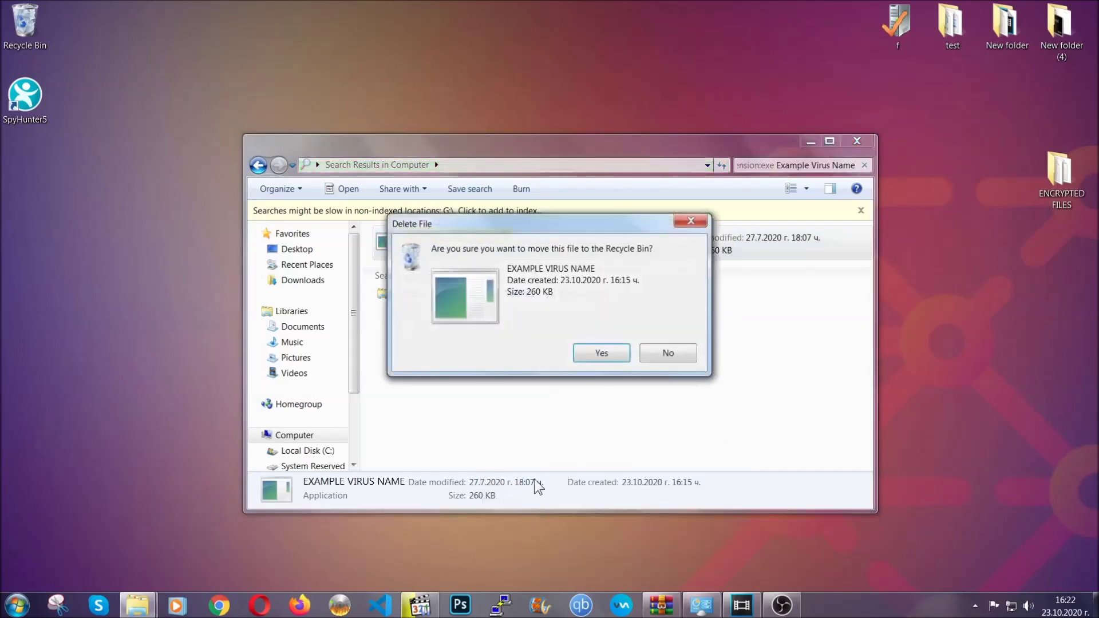
click(602, 354)
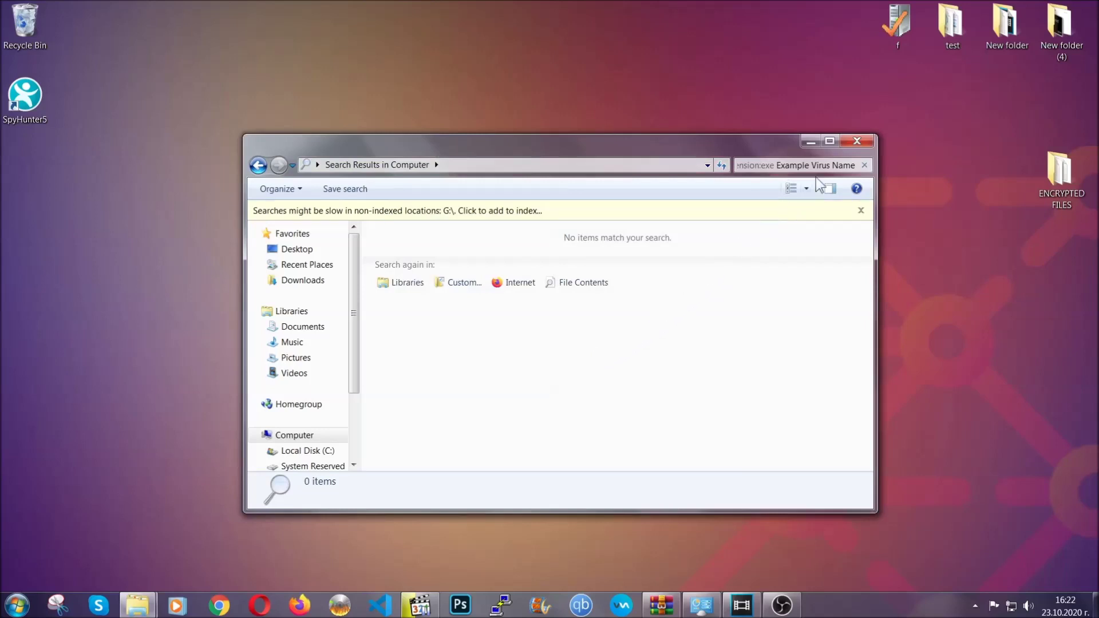
click(857, 141)
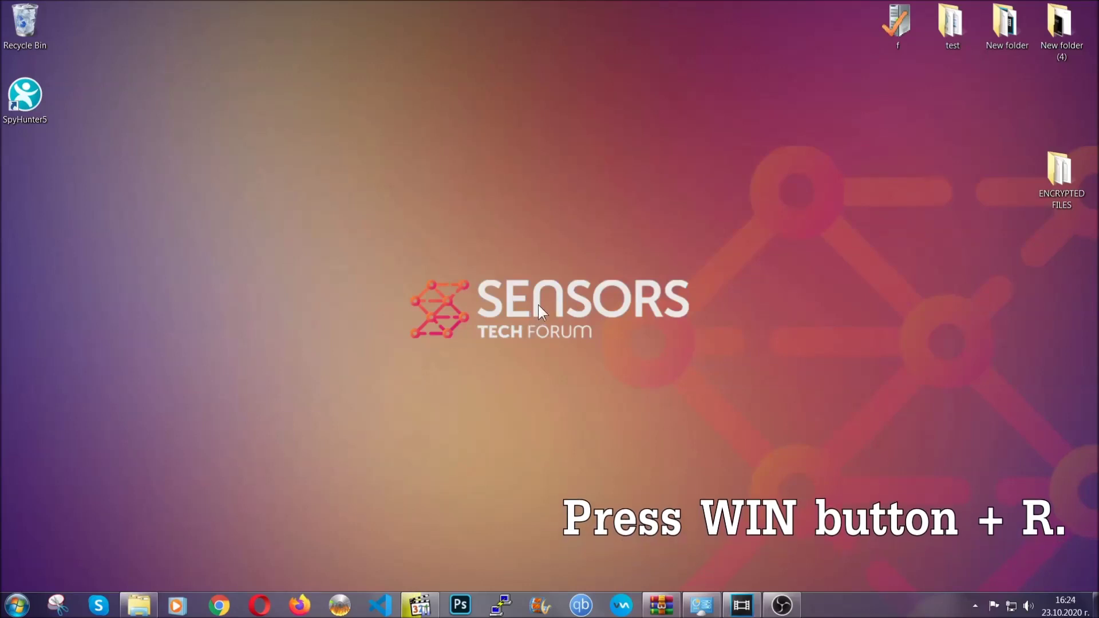
Launch REGEDIT from the Win+R Run dialog, replacing the prefilled cmd text.
key(super+r)
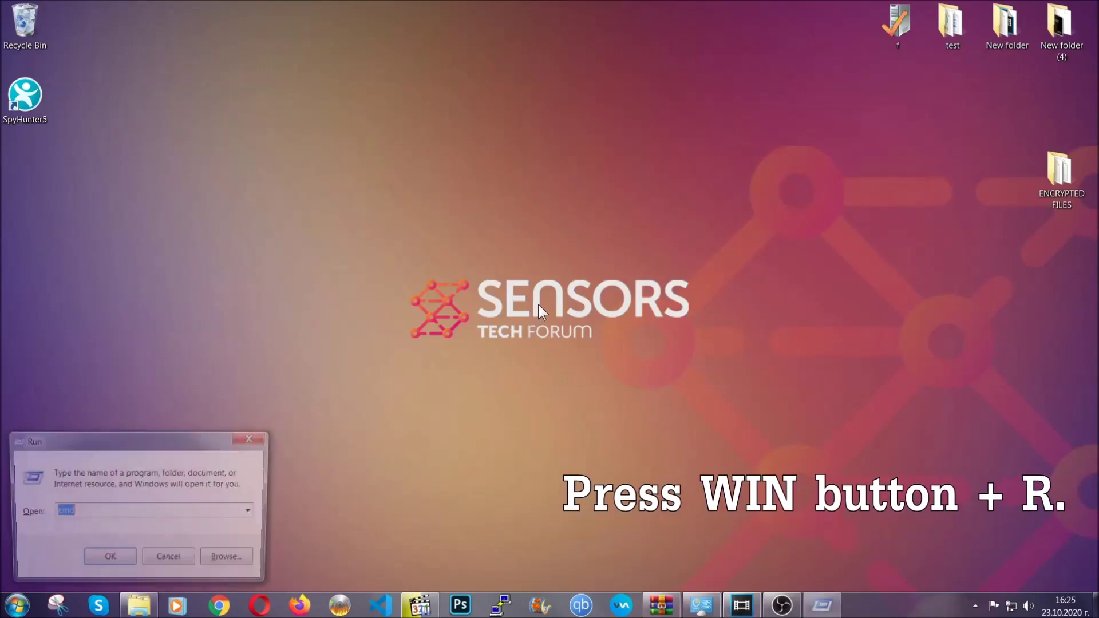
click(105, 513)
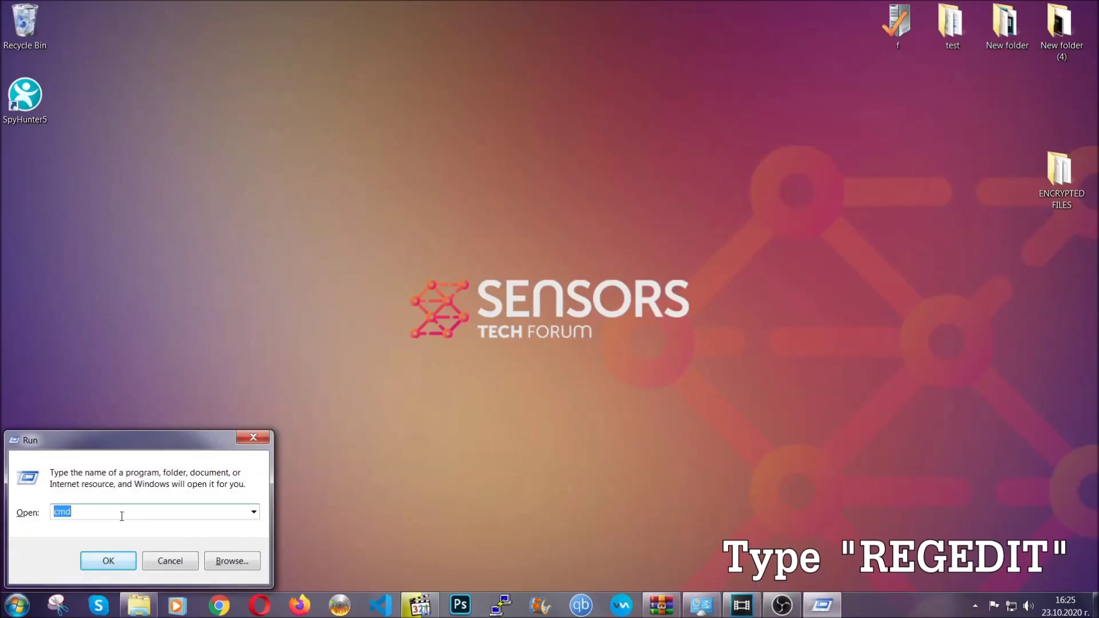
key(BackSpace)
key(BackSpace)
key(BackSpace)
text(REG)
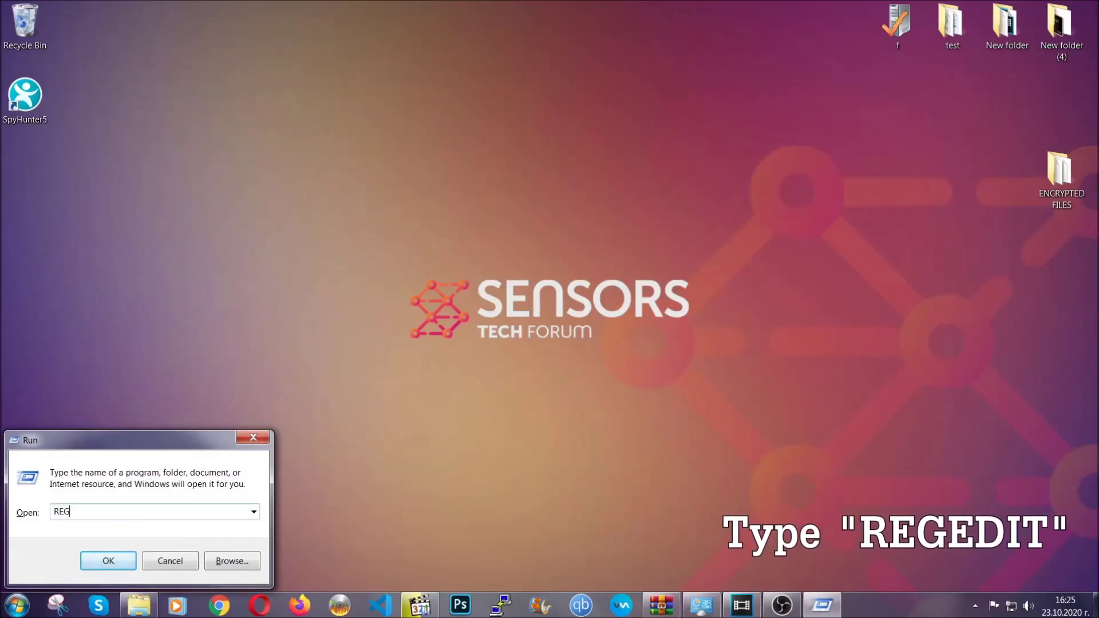
text(EDIT)
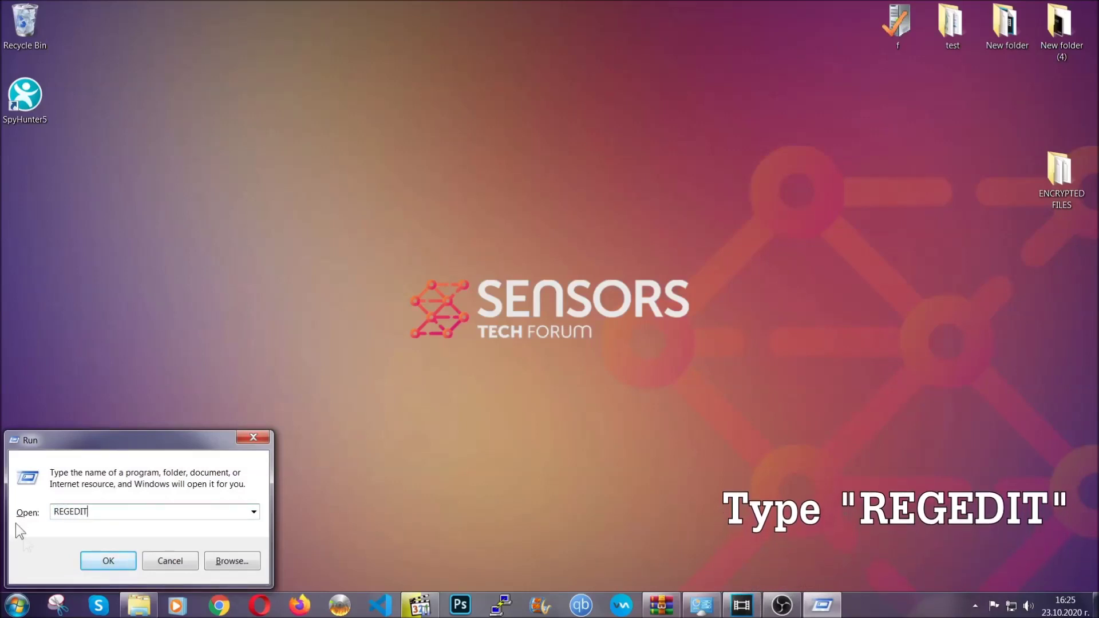
click(107, 561)
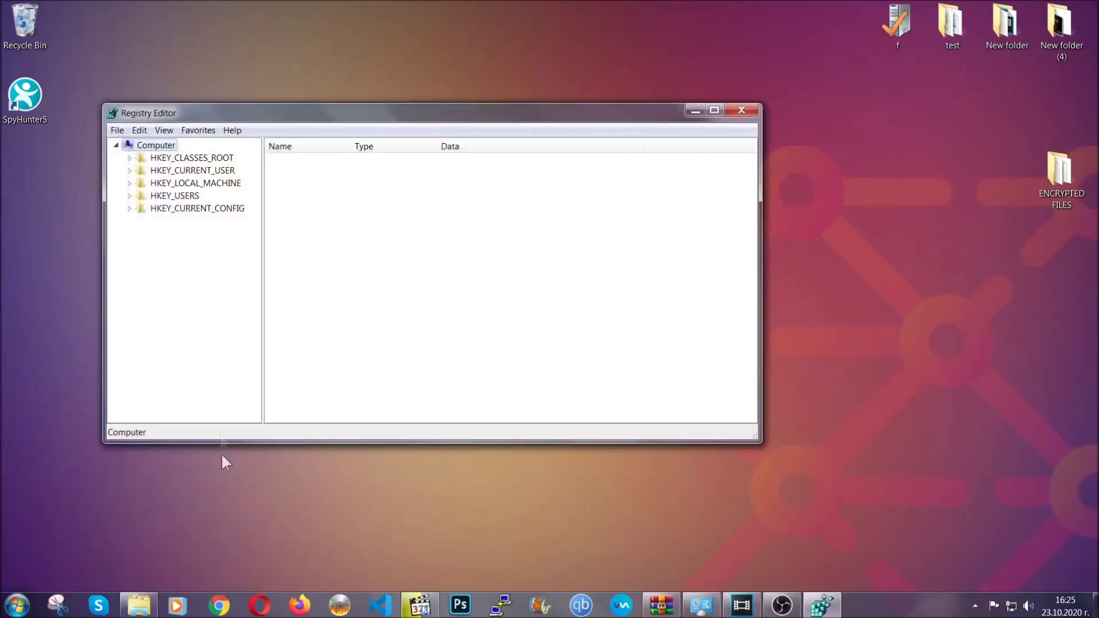
Export the whole registry as a file named BACKUP on the Desktop.
click(117, 130)
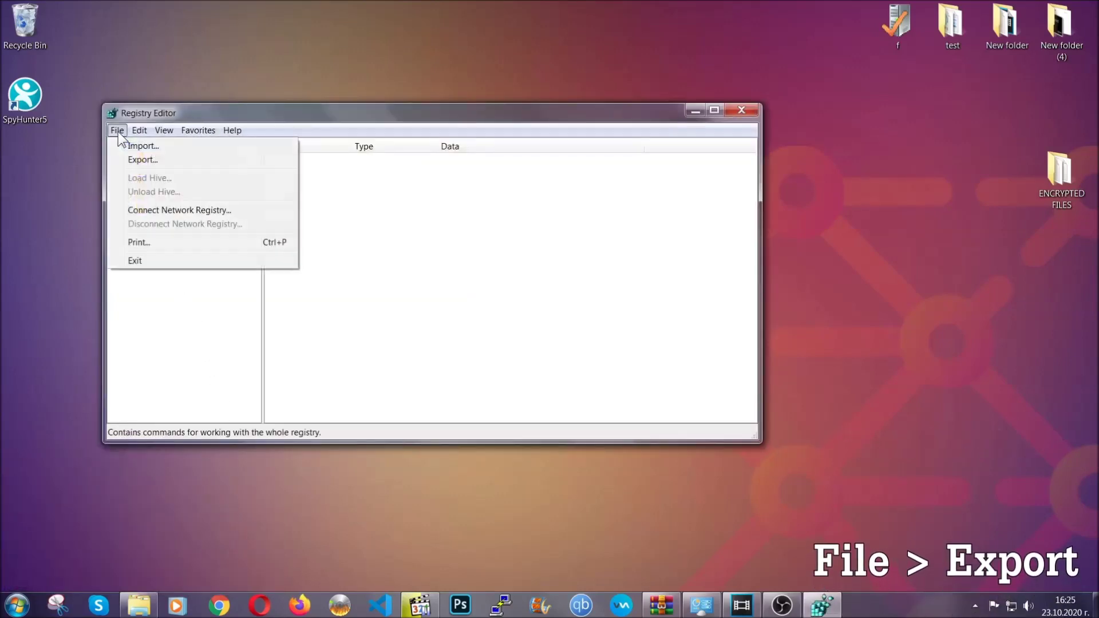
click(142, 160)
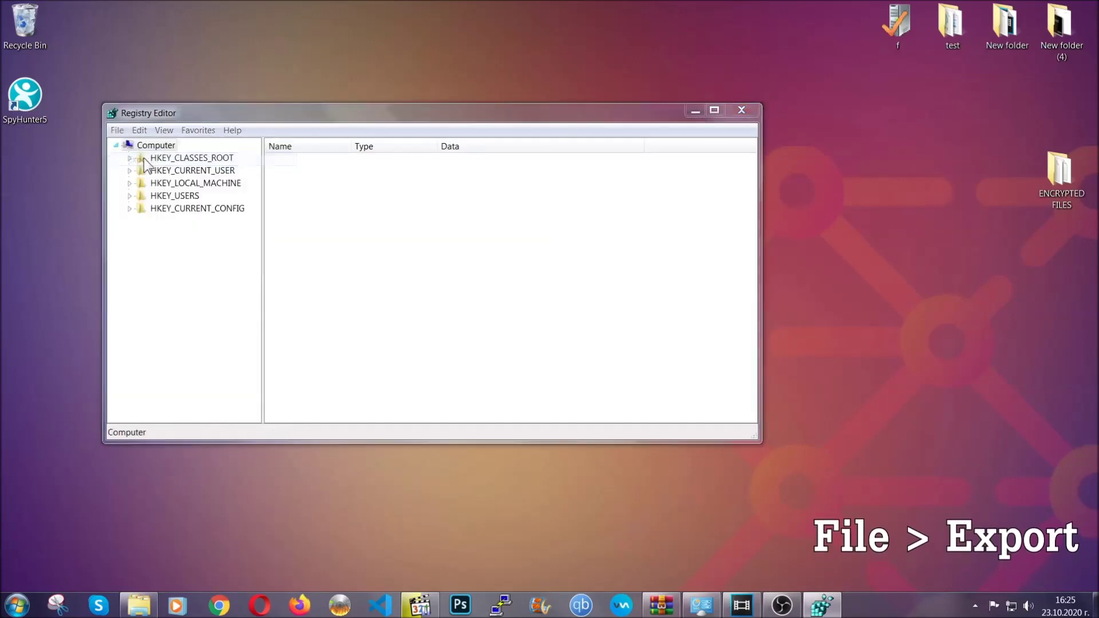
click(149, 248)
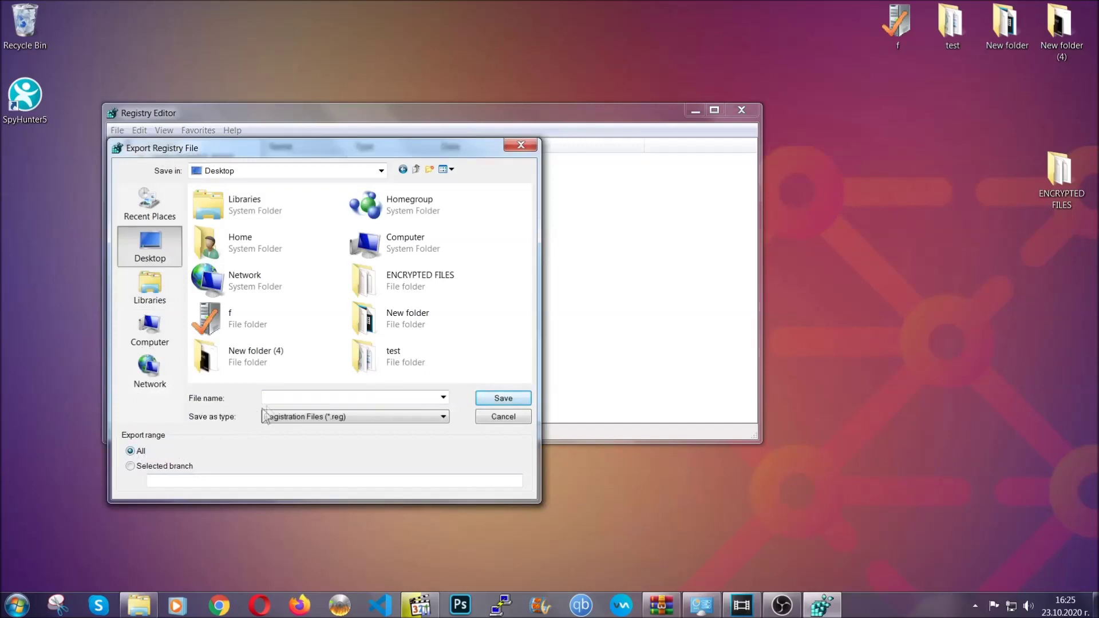
click(278, 396)
text(BACKUP)
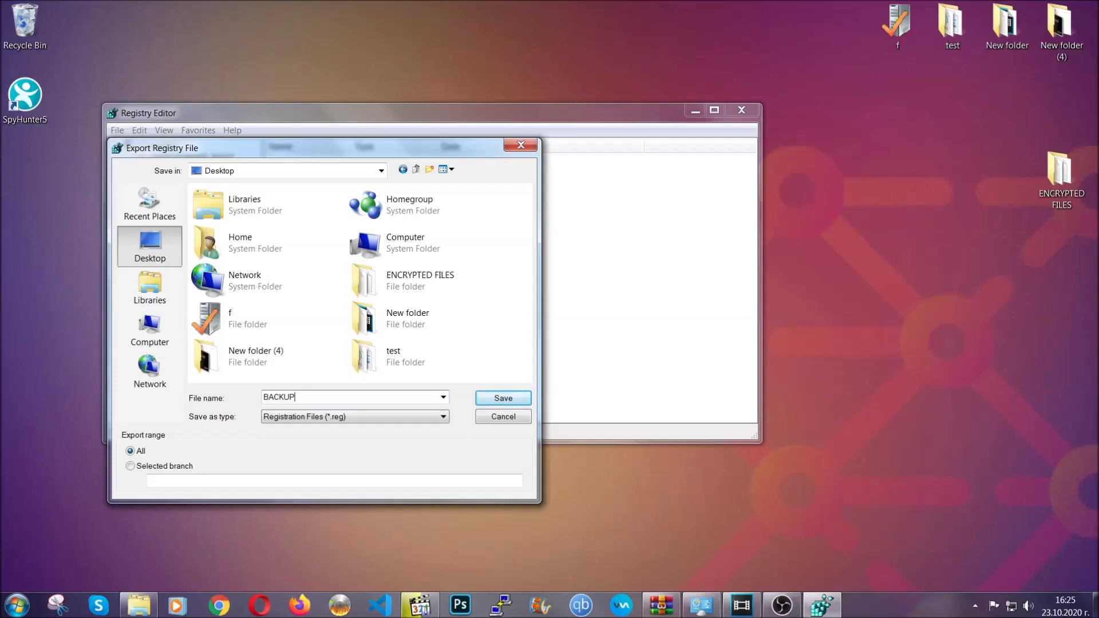
click(495, 399)
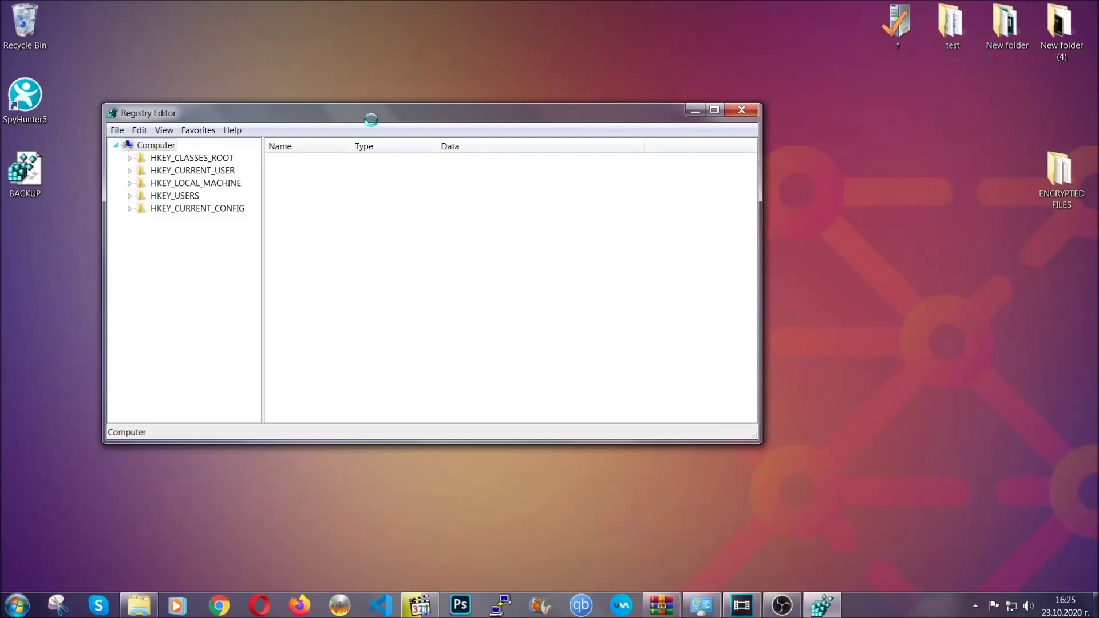
Find the RunOnce key with a Ctrl+F registry search for 'RunOnce'.
drag(371, 120, 479, 156)
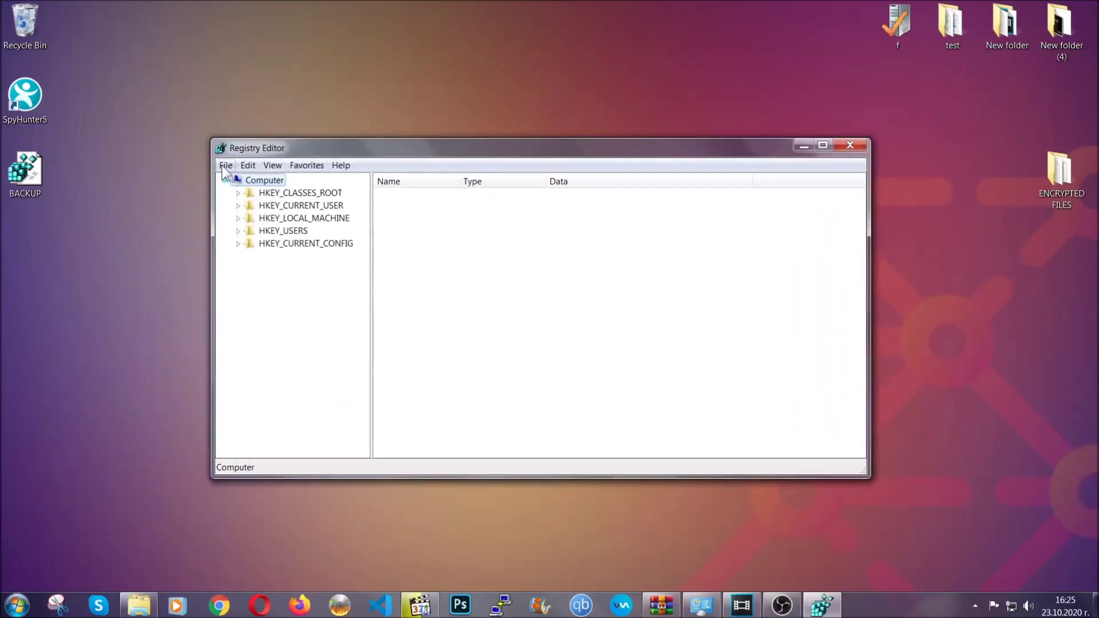
click(224, 165)
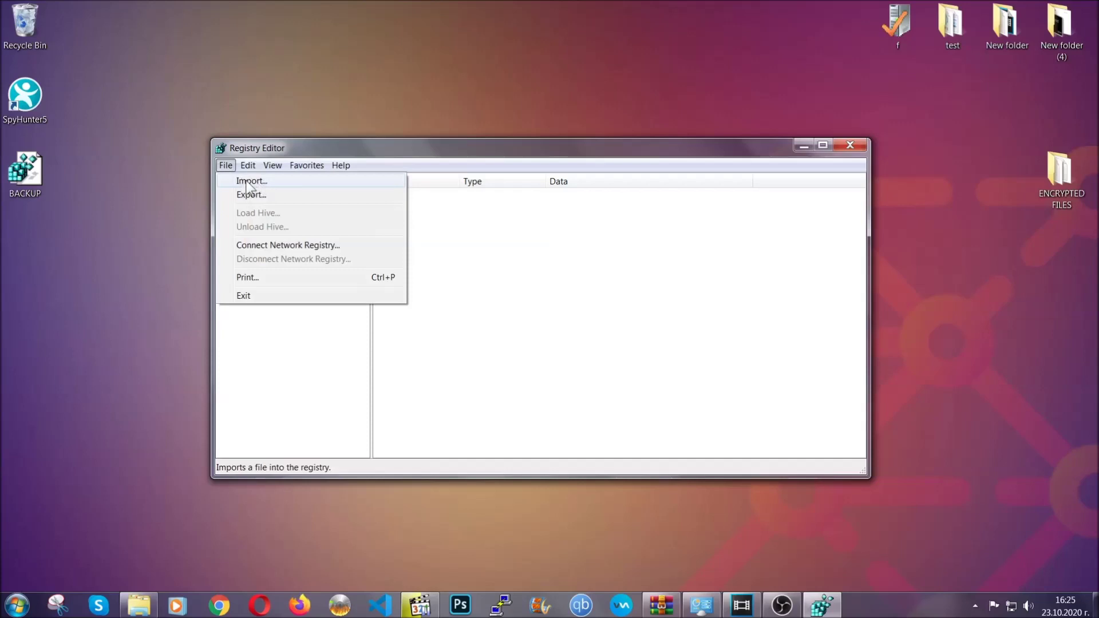
click(226, 166)
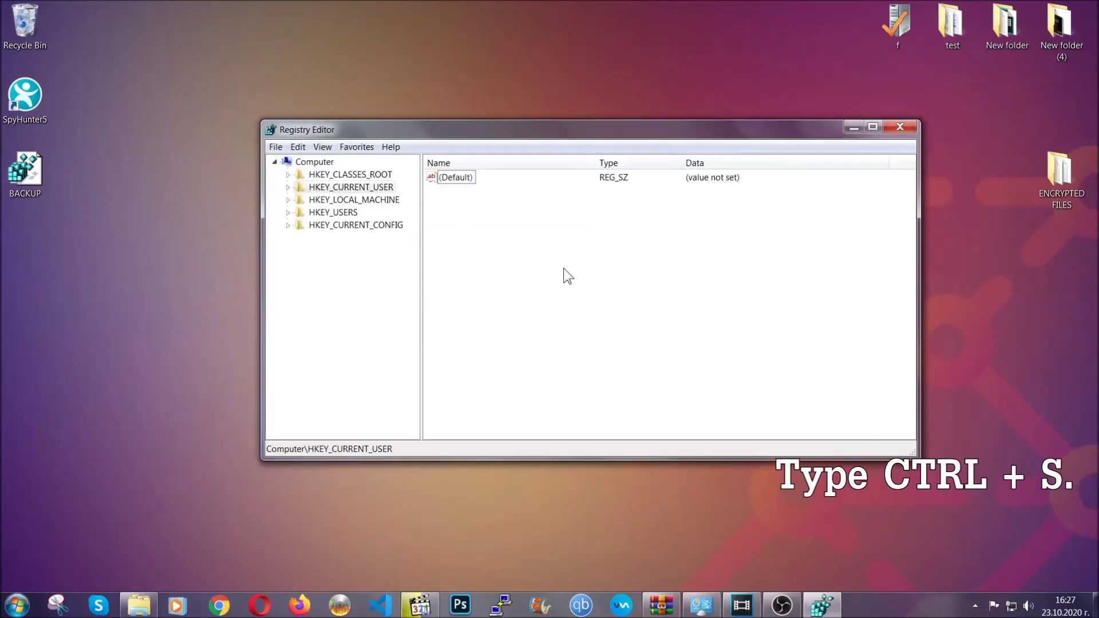
key(ctrl+f)
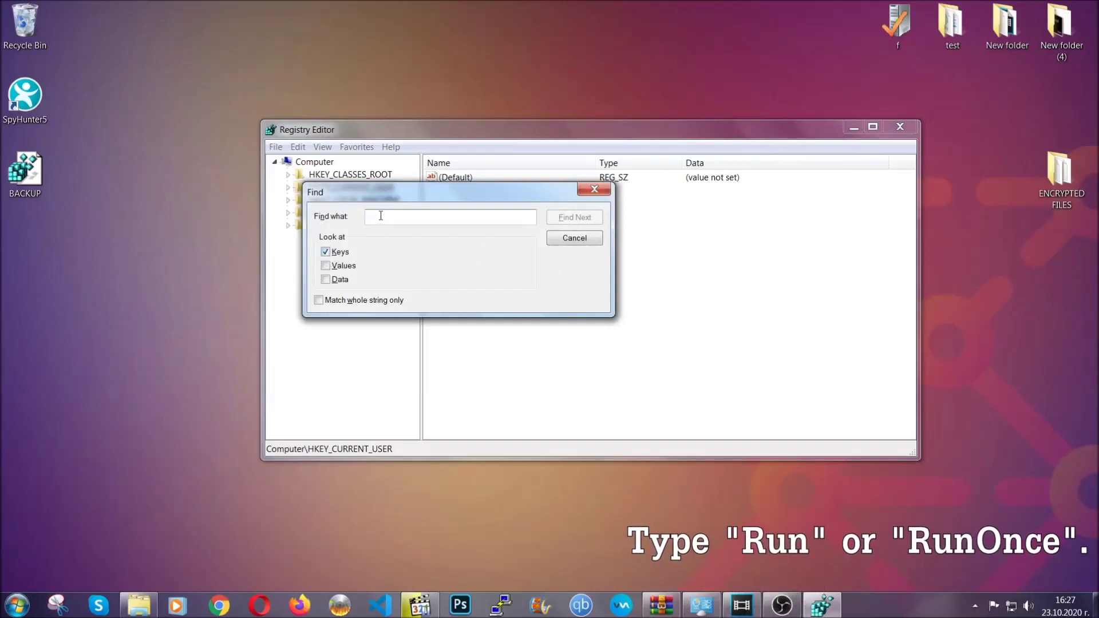
text(RunO)
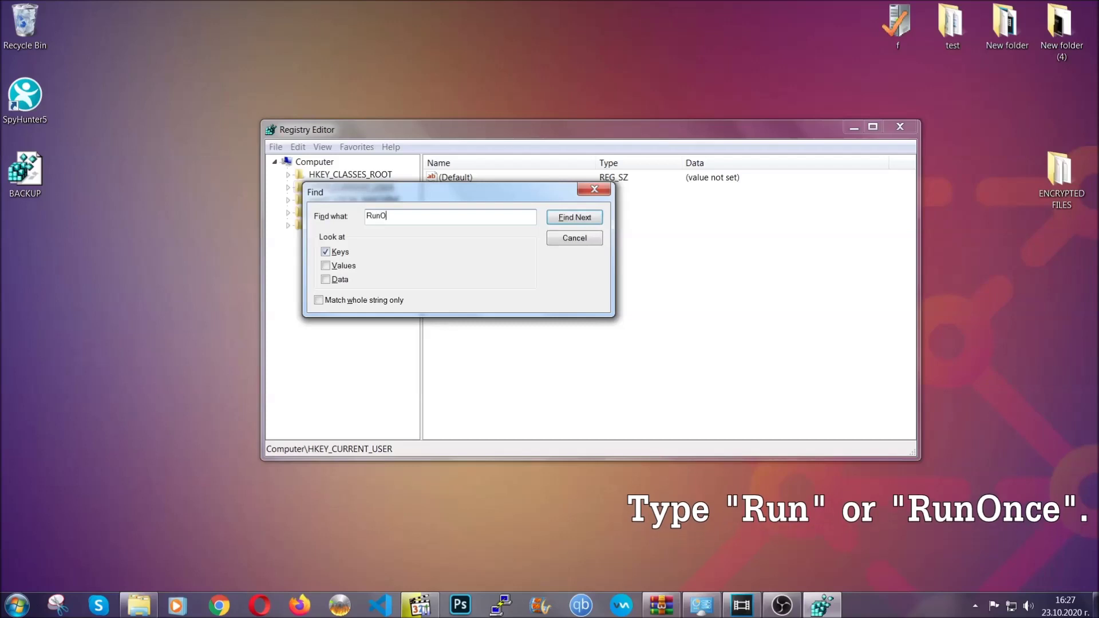
text(nce)
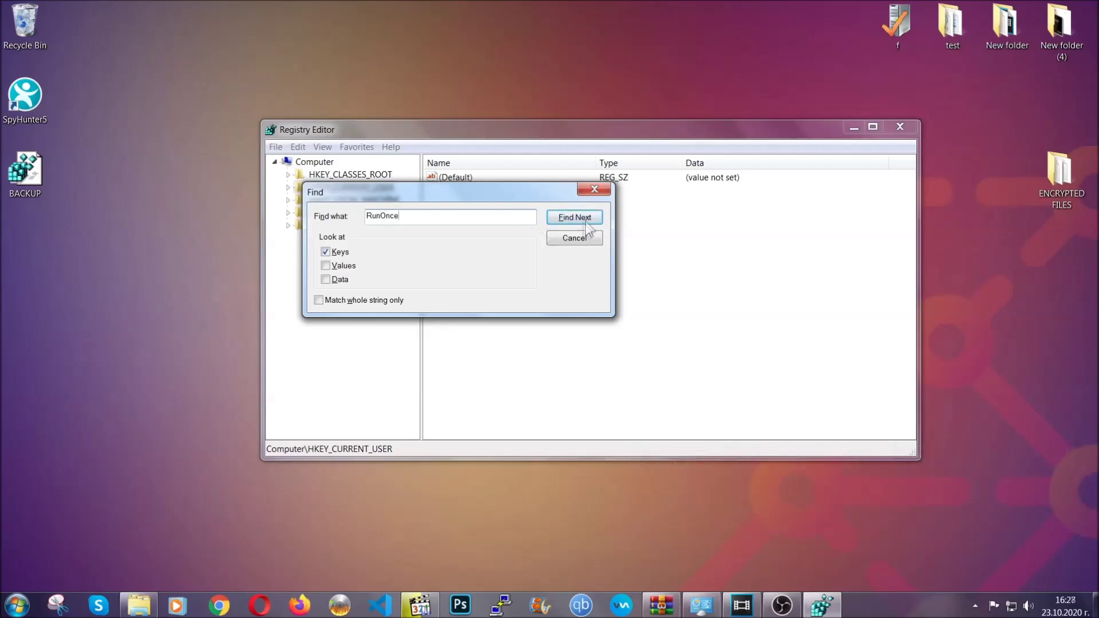
click(586, 219)
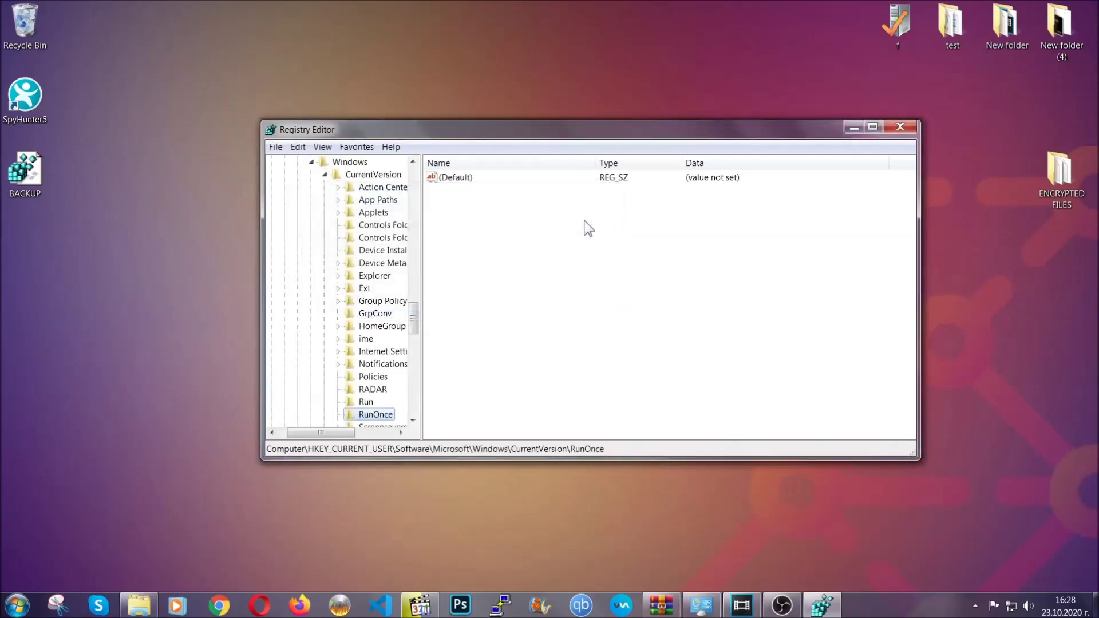
drag(415, 311, 415, 336)
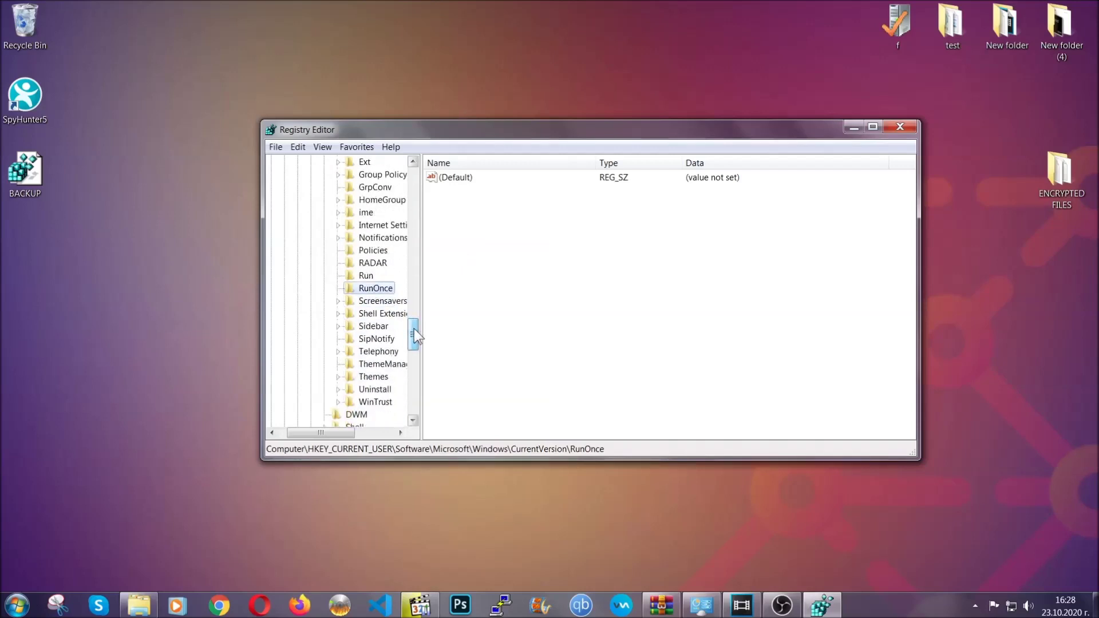
Permanently delete the THE VIRUS value from the Run key and close Registry Editor.
click(365, 276)
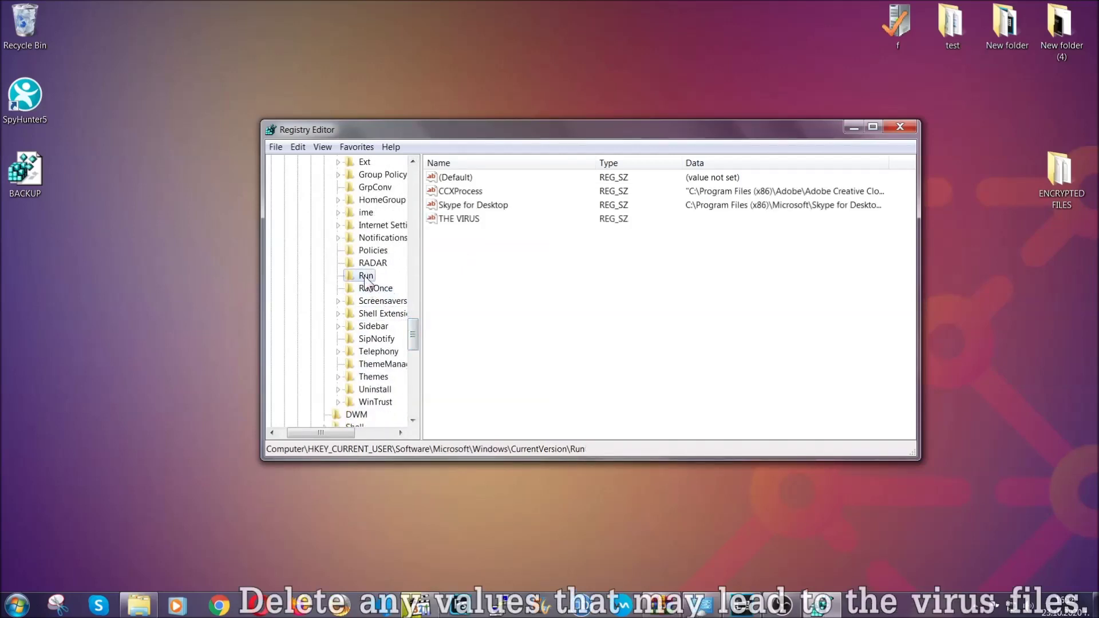
click(457, 220)
right_click(453, 223)
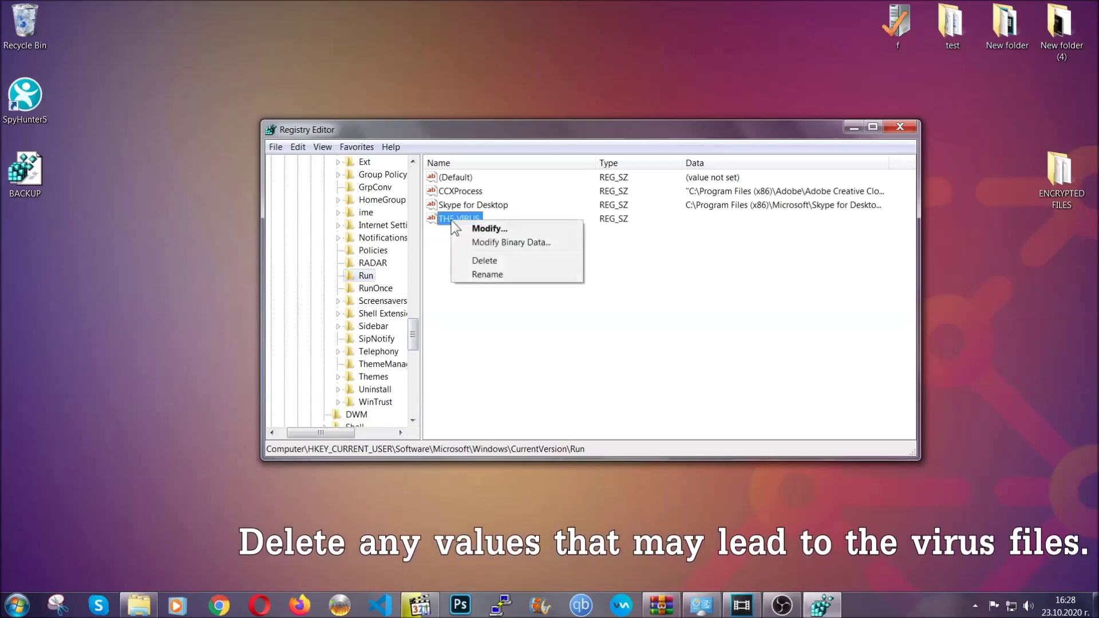
click(483, 259)
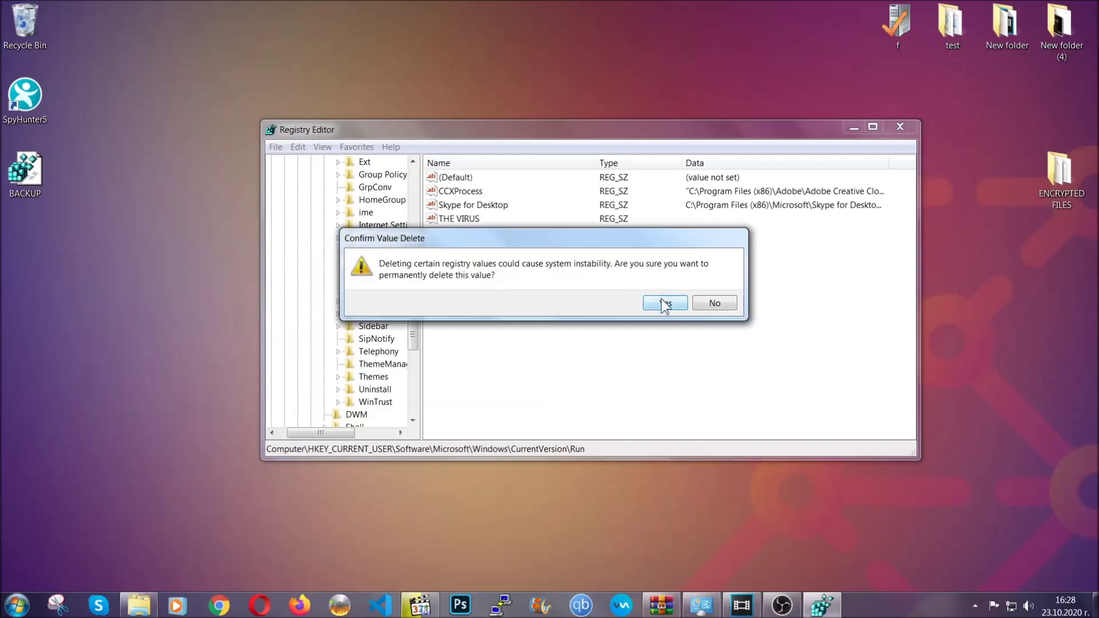
click(665, 303)
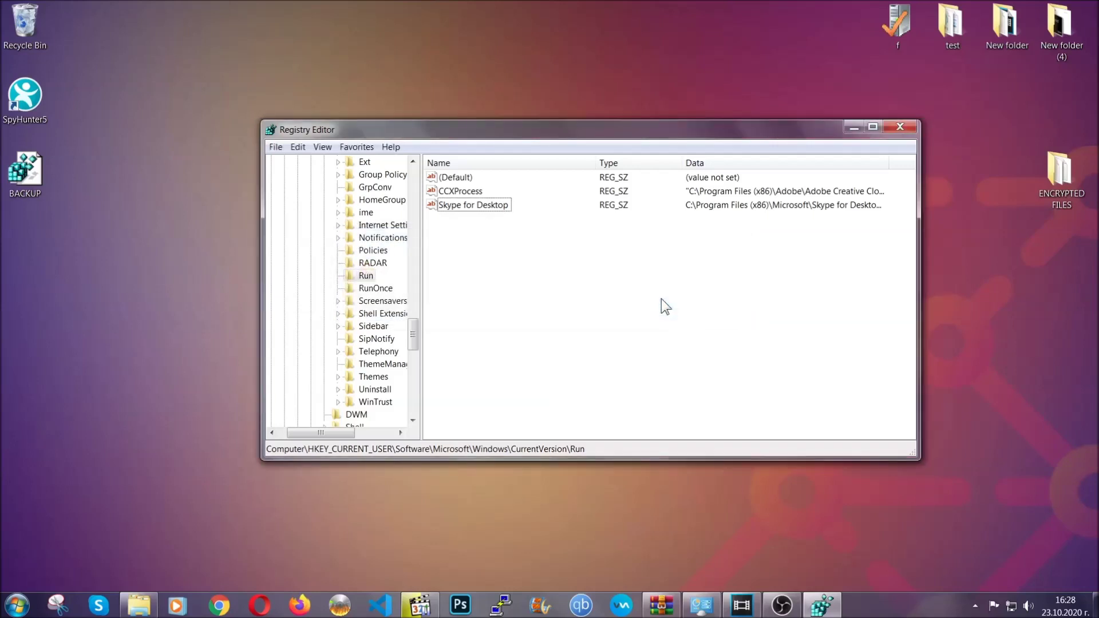
click(913, 128)
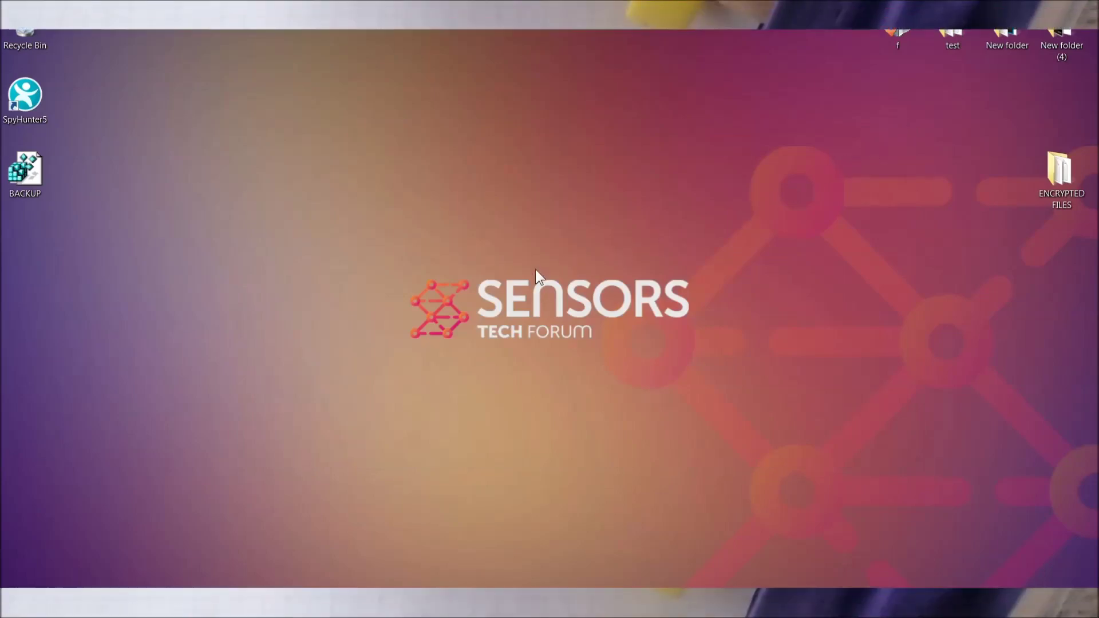